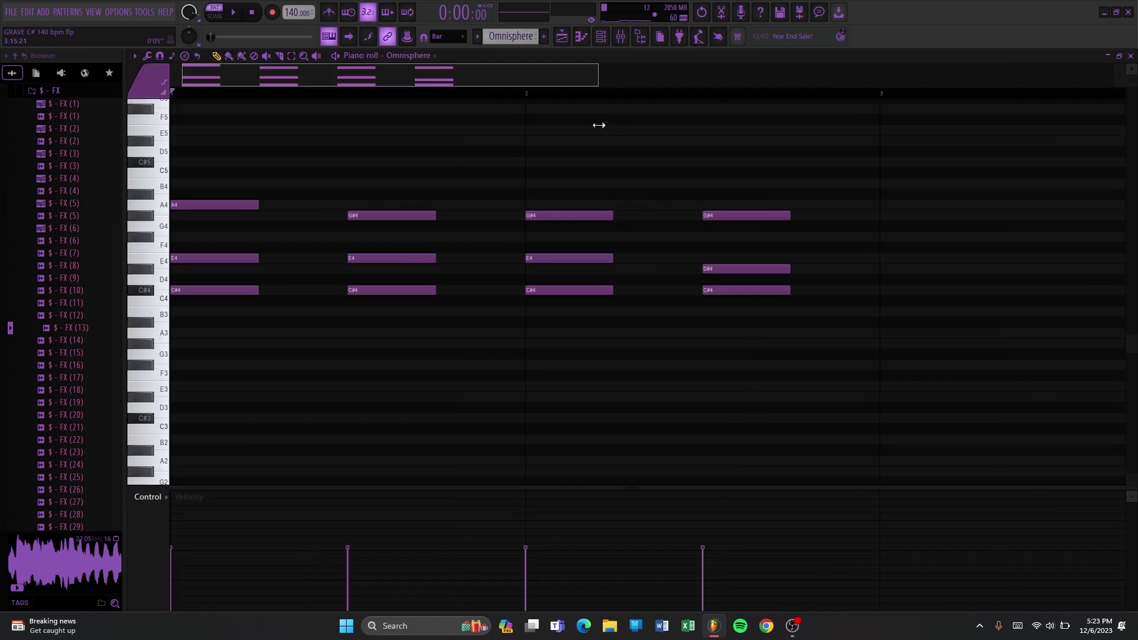
Play back the Omnisphere chord pattern in the piano roll across its first two bars.
{"action": "left_click_drag", "start_coordinate": [599, 125], "coordinate": [494, 140]}
{"action": "key", "text": "F9"}
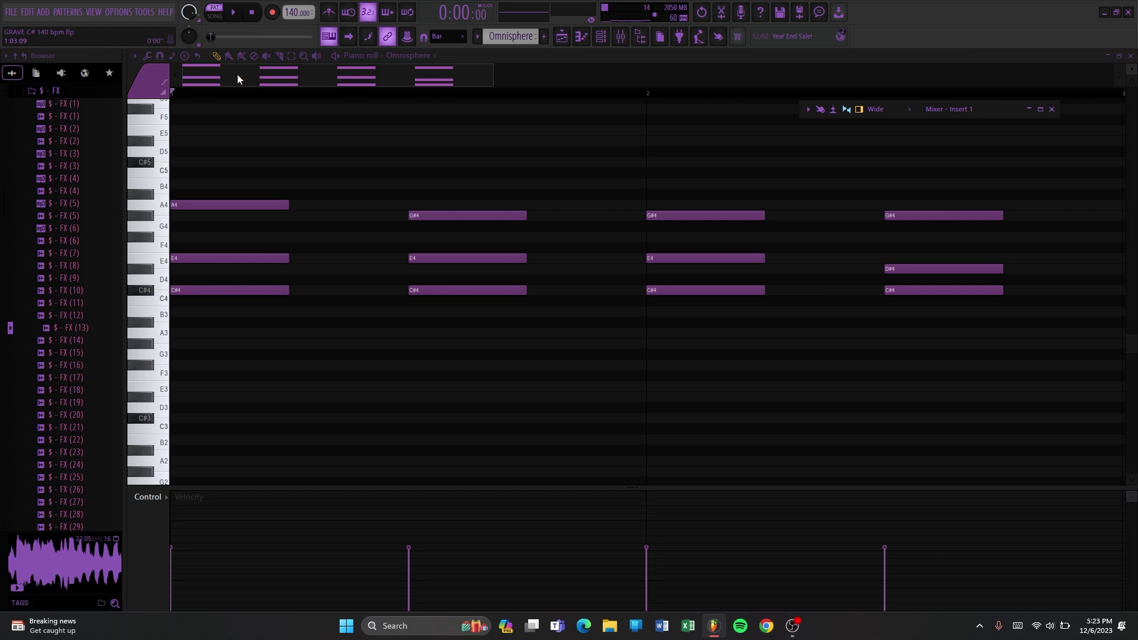
{"action": "key", "text": "space"}
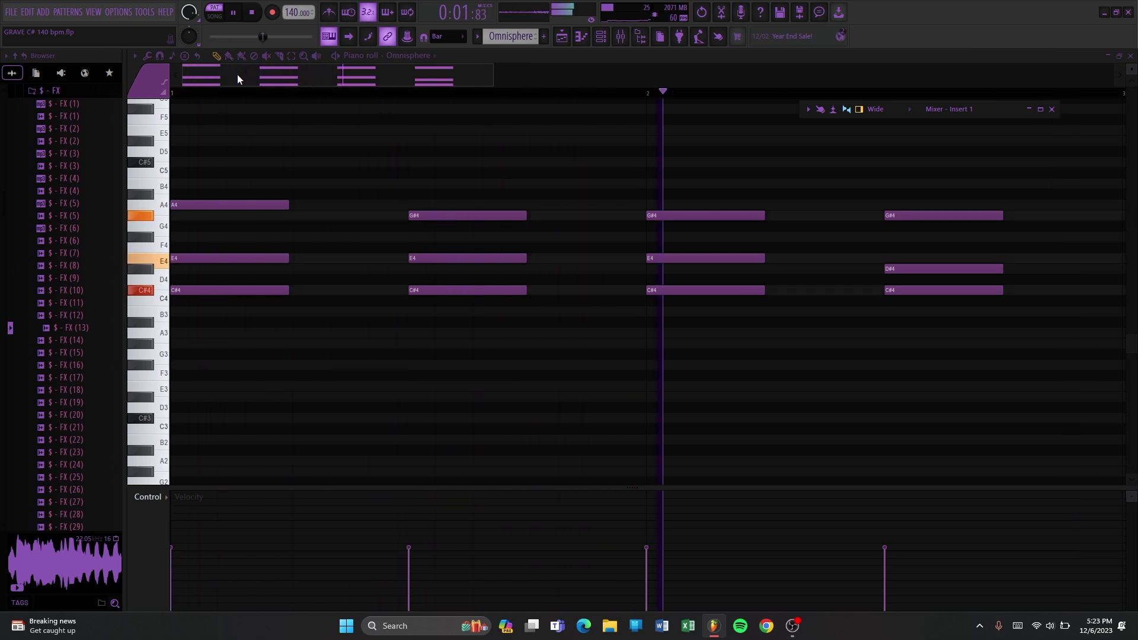
{"action": "key", "text": "space"}
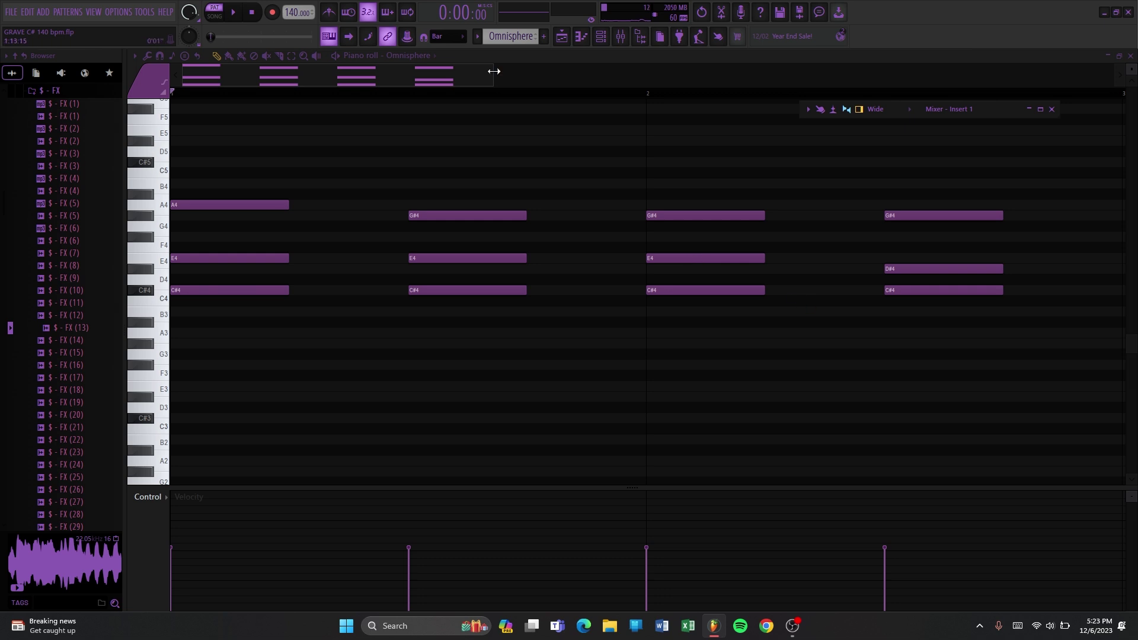
Examine the Just The Simple Dreamy Piano Again patch in Omnisphere used for the chord pattern.
{"action": "left_click_drag", "start_coordinate": [494, 72], "coordinate": [650, 81]}
{"action": "left_click_drag", "start_coordinate": [650, 82], "coordinate": [707, 83]}
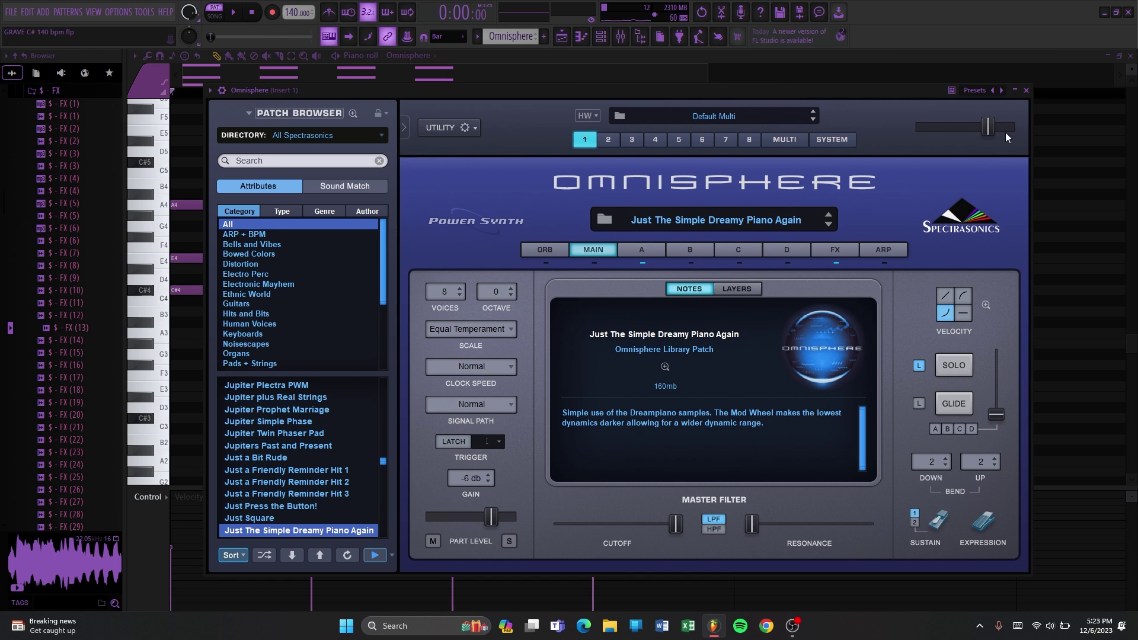
{"action": "left_click", "coordinate": [1027, 90]}
Review RC-20 Retro Color on mixer Insert 1, enable it and play the chord pattern through it.
{"action": "key", "text": "F9"}
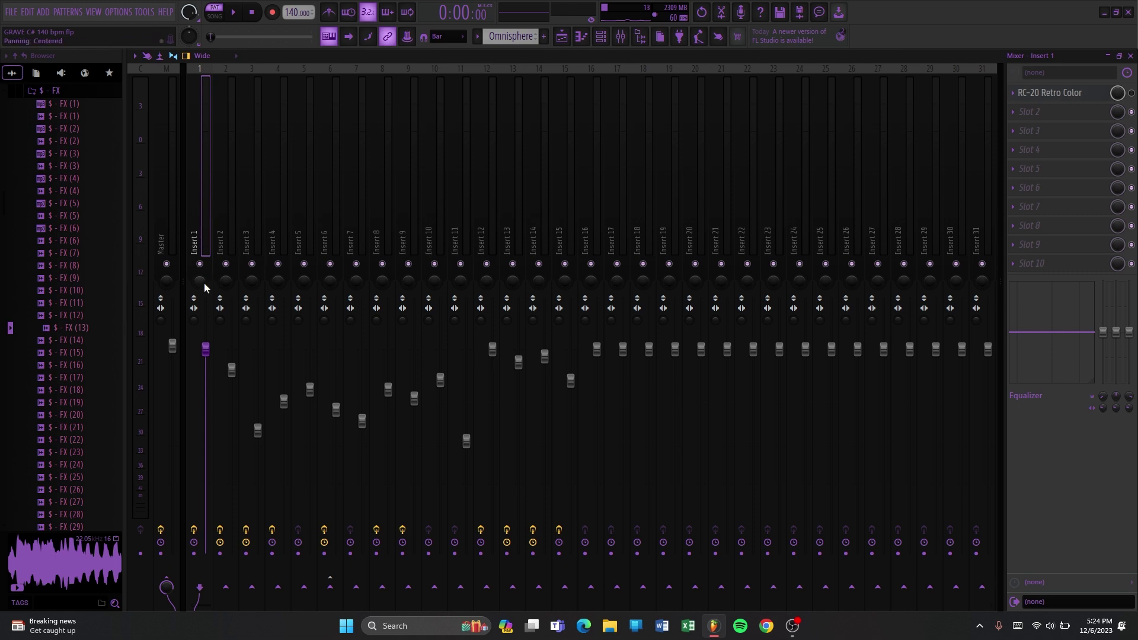
{"action": "left_click", "coordinate": [1065, 95]}
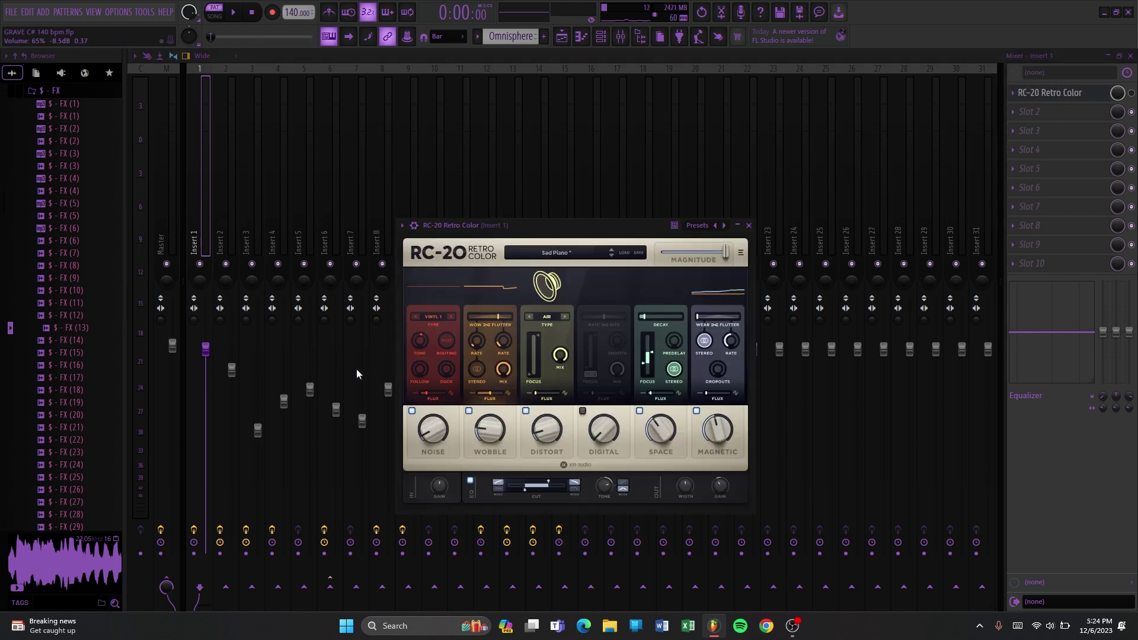
{"action": "left_click", "coordinate": [748, 225]}
{"action": "key", "text": "space"}
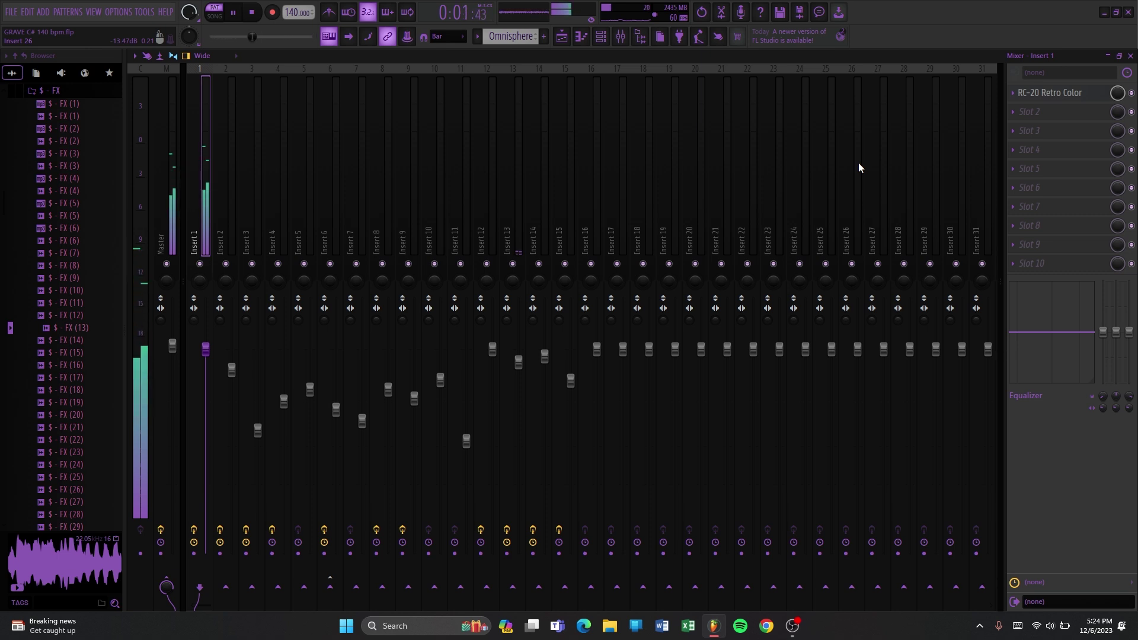
{"action": "left_click", "coordinate": [1108, 55]}
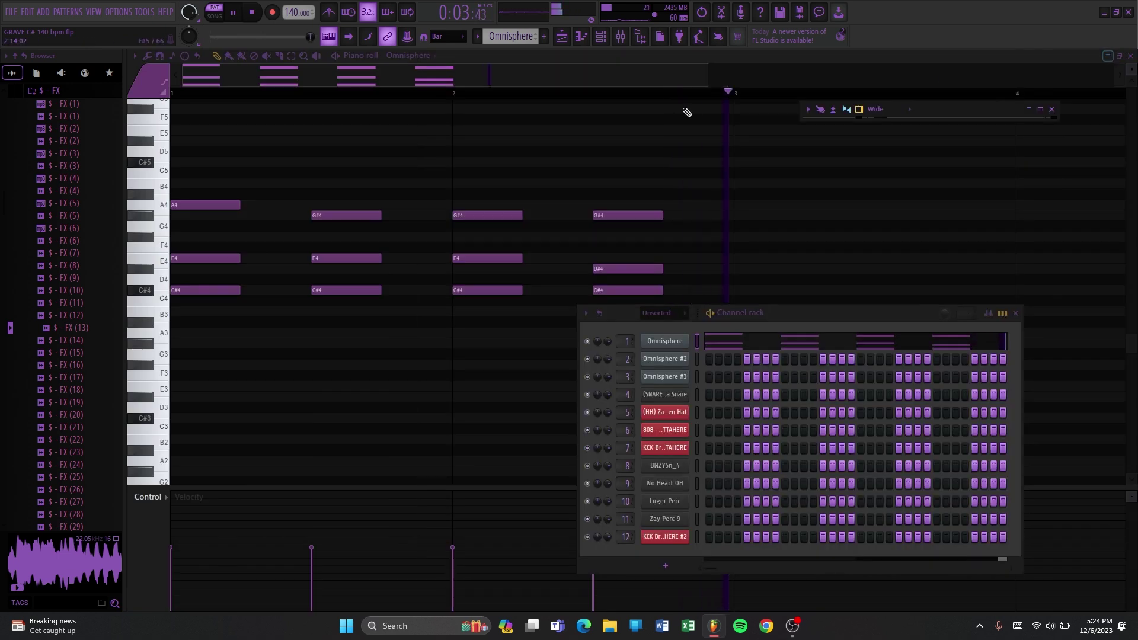
{"action": "left_click", "coordinate": [1015, 313]}
{"action": "key", "text": "space"}
Examine the Omnisphere #4 audio clip on playlist Track 1 and the RC-20 Retro Color settings on its Insert 13.
{"action": "left_click", "coordinate": [1130, 55]}
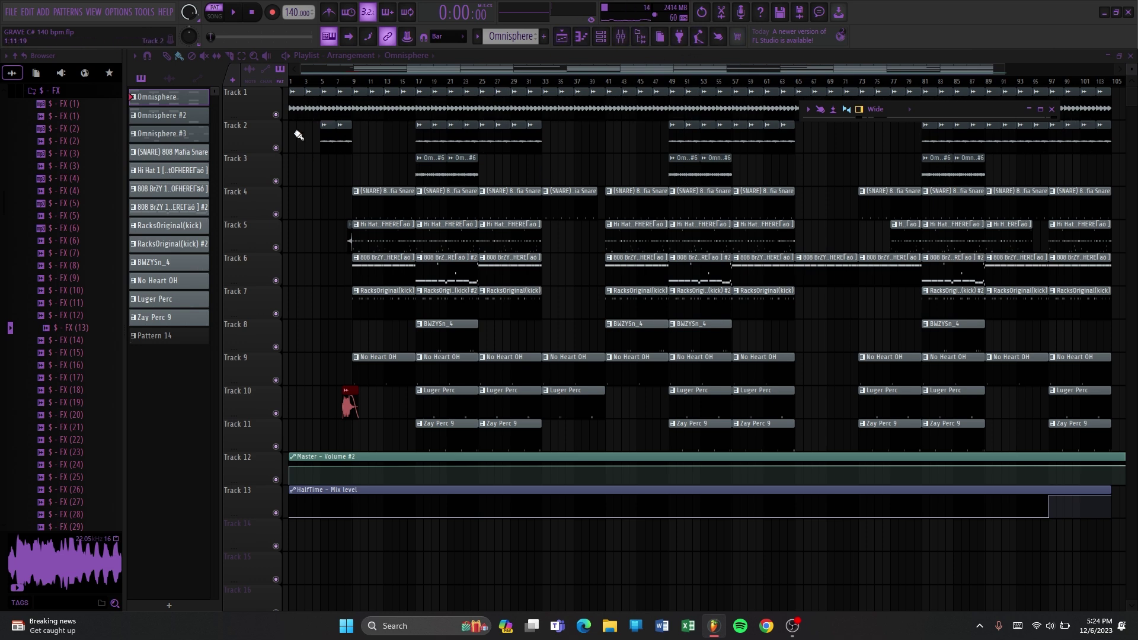
{"action": "double_click", "coordinate": [296, 112]}
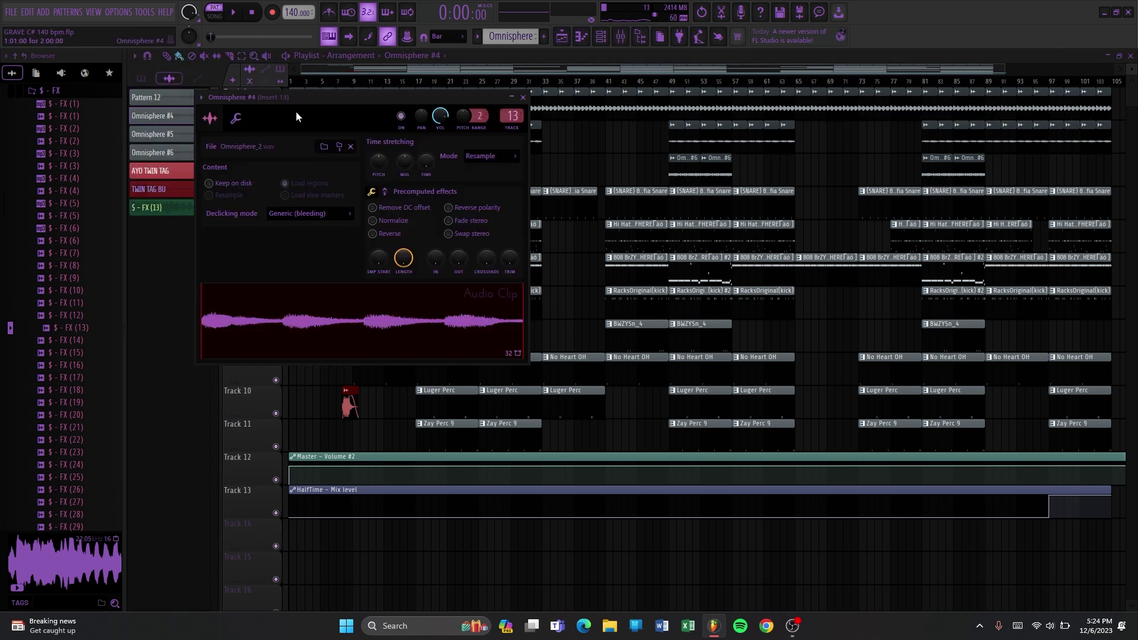
{"action": "key", "text": "F9"}
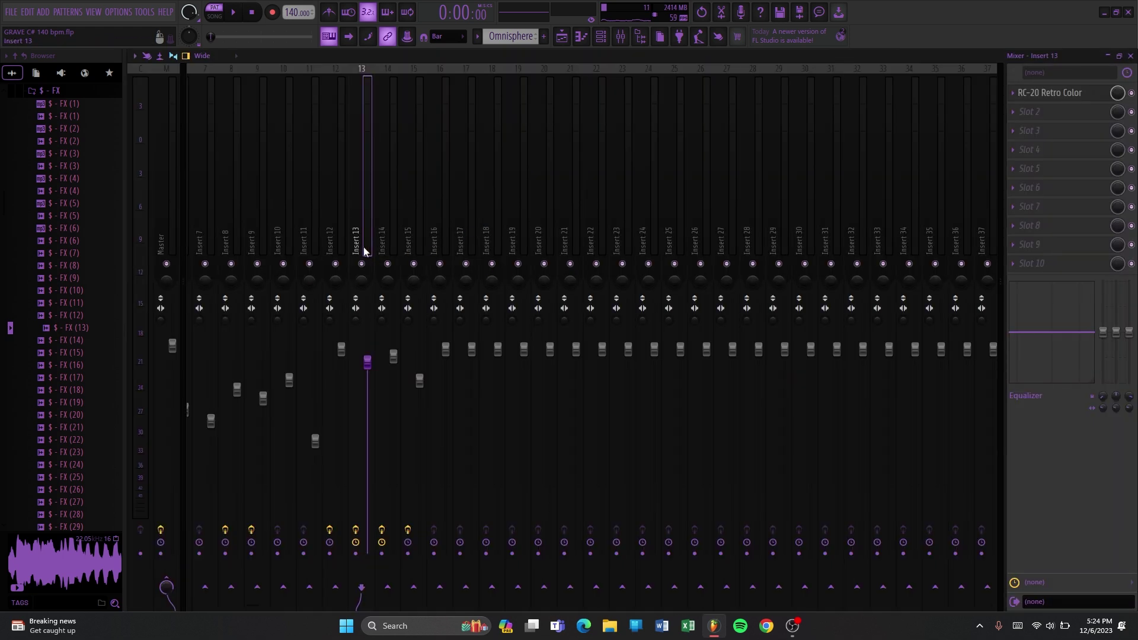
{"action": "left_click", "coordinate": [1032, 98]}
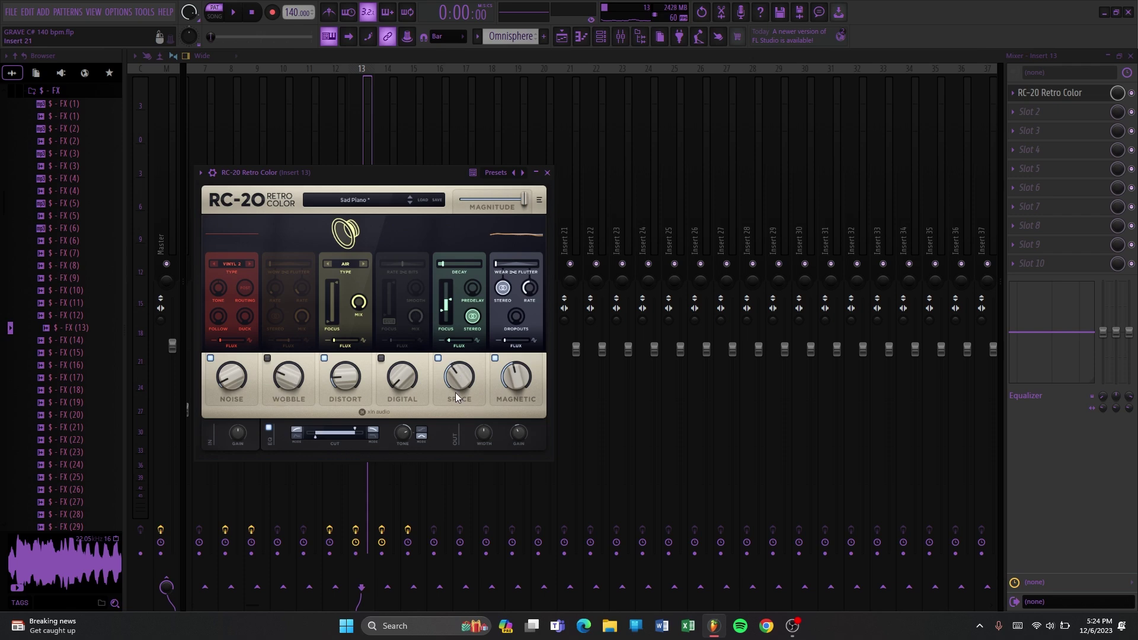
Play the playlist arrangement from the beginning to hear the processed chord clip.
{"action": "key", "text": "F5"}
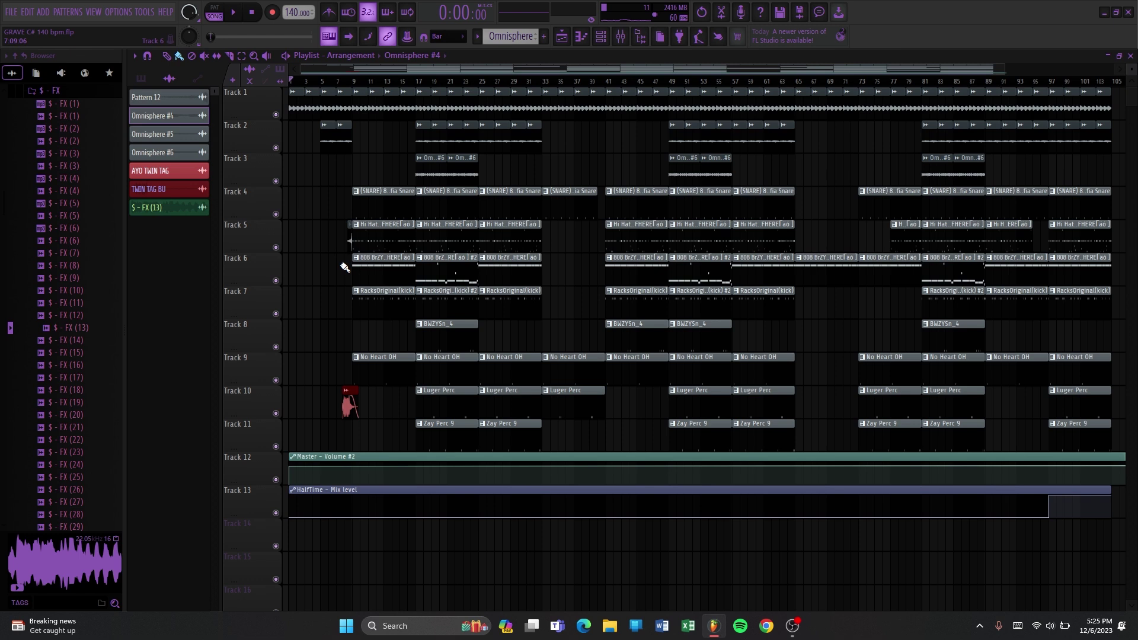
{"action": "key", "text": "space"}
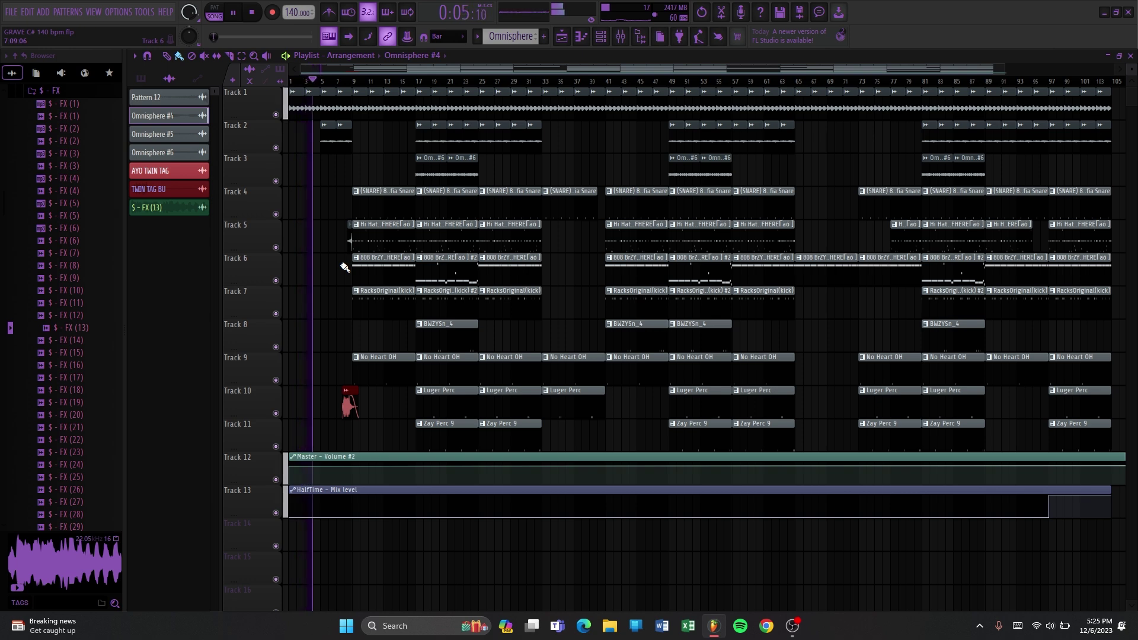
{"action": "key", "text": "space"}
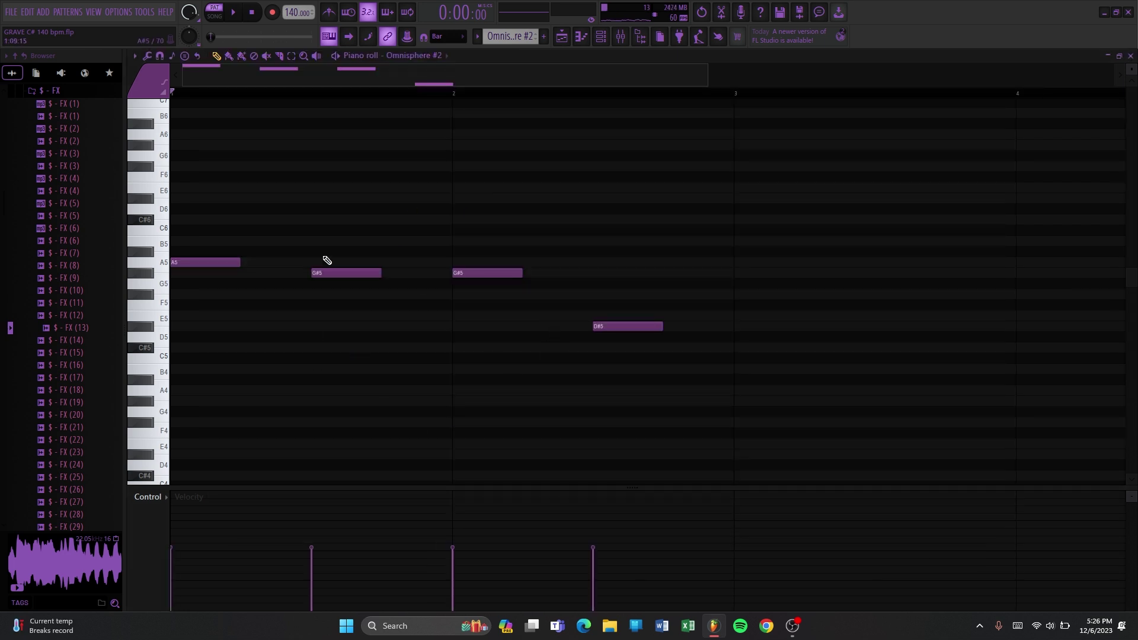
Play the Omnisphere #2 pattern and review HalfTime, ValhallaSupermassive and RC-20 Retro Color on Insert 2, enabling the first two.
{"action": "key", "text": "space"}
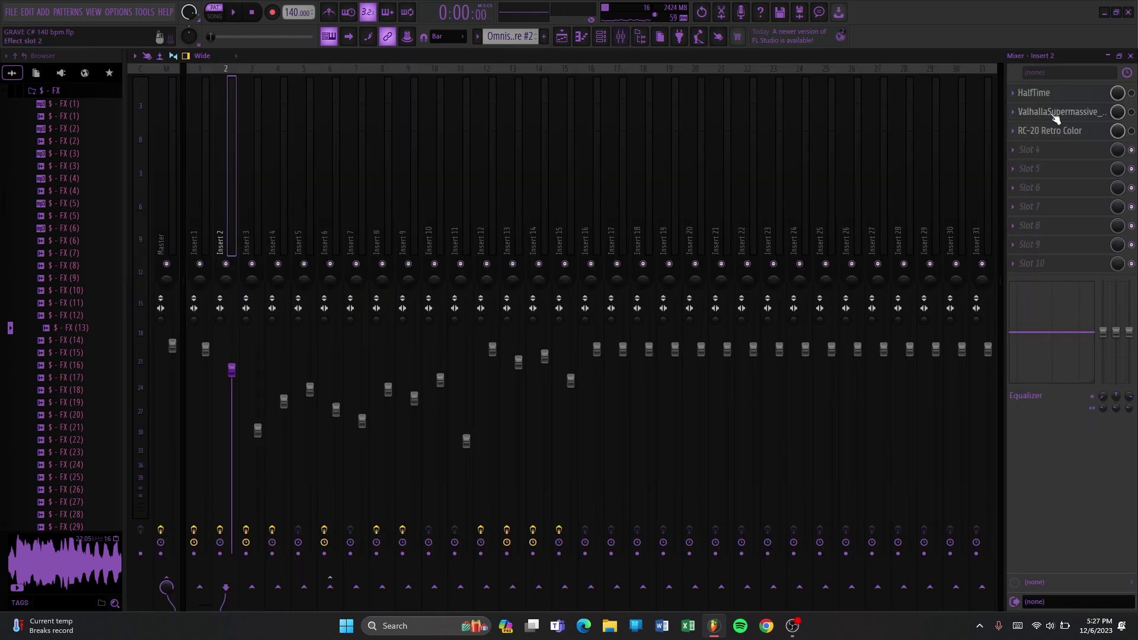
{"action": "left_click", "coordinate": [1034, 93]}
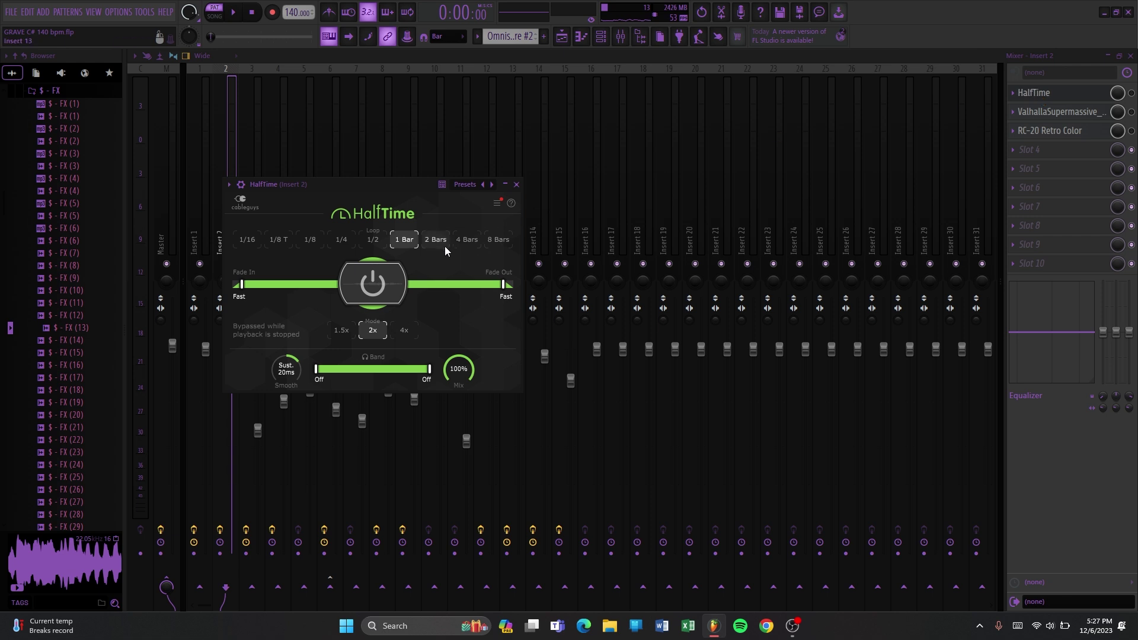
{"action": "left_click", "coordinate": [522, 189]}
{"action": "left_click", "coordinate": [1059, 112]}
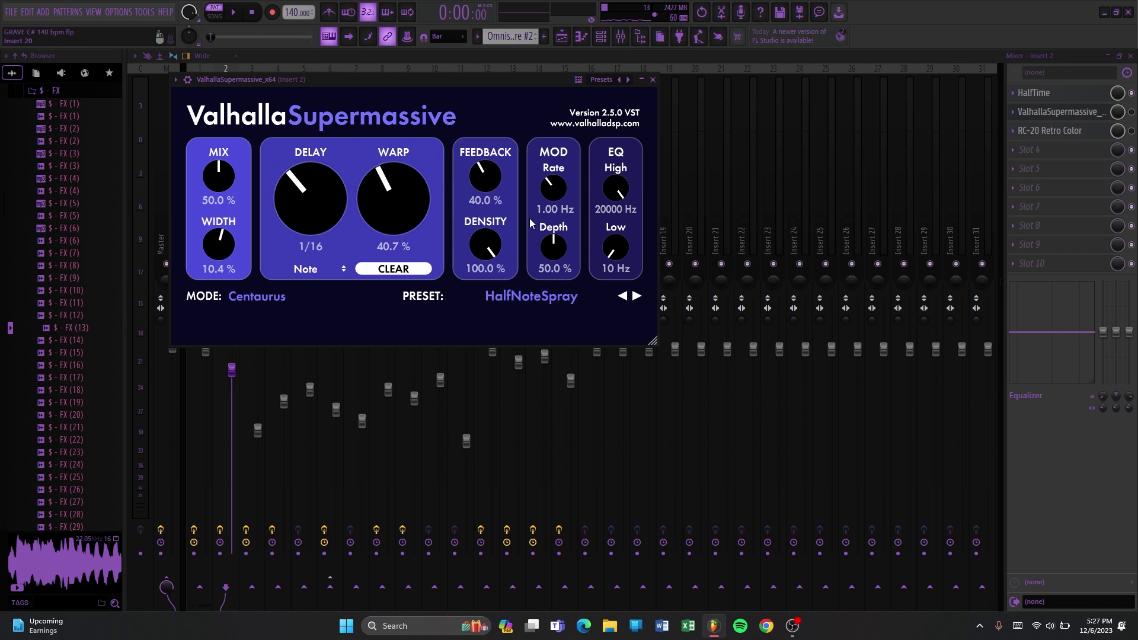
{"action": "left_click", "coordinate": [652, 79]}
{"action": "left_click", "coordinate": [1050, 130]}
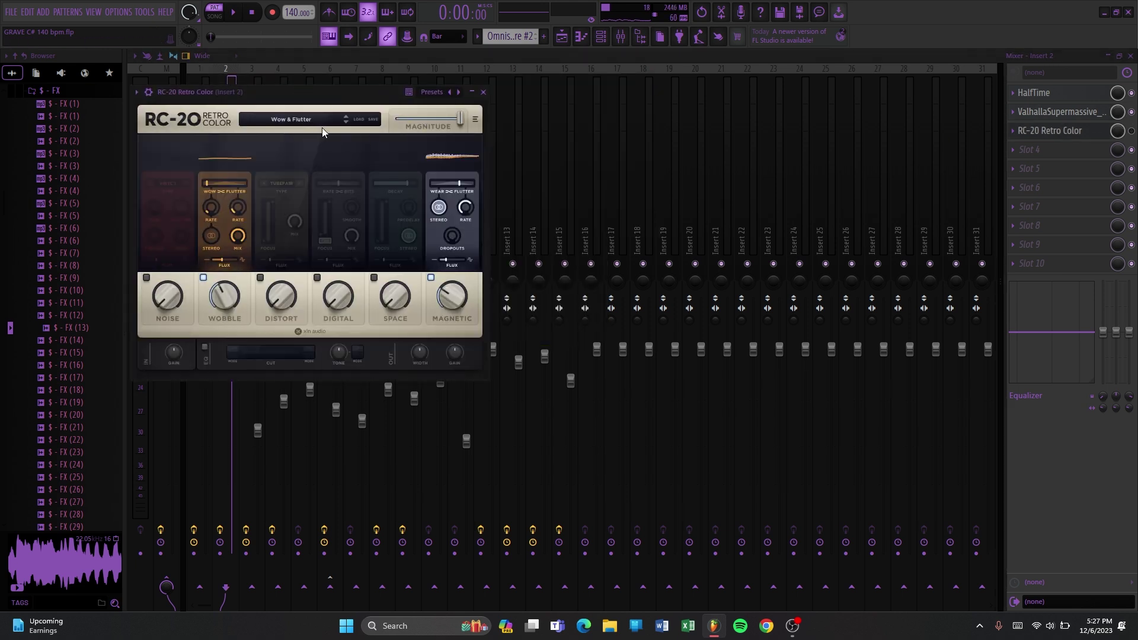
{"action": "left_click", "coordinate": [483, 92]}
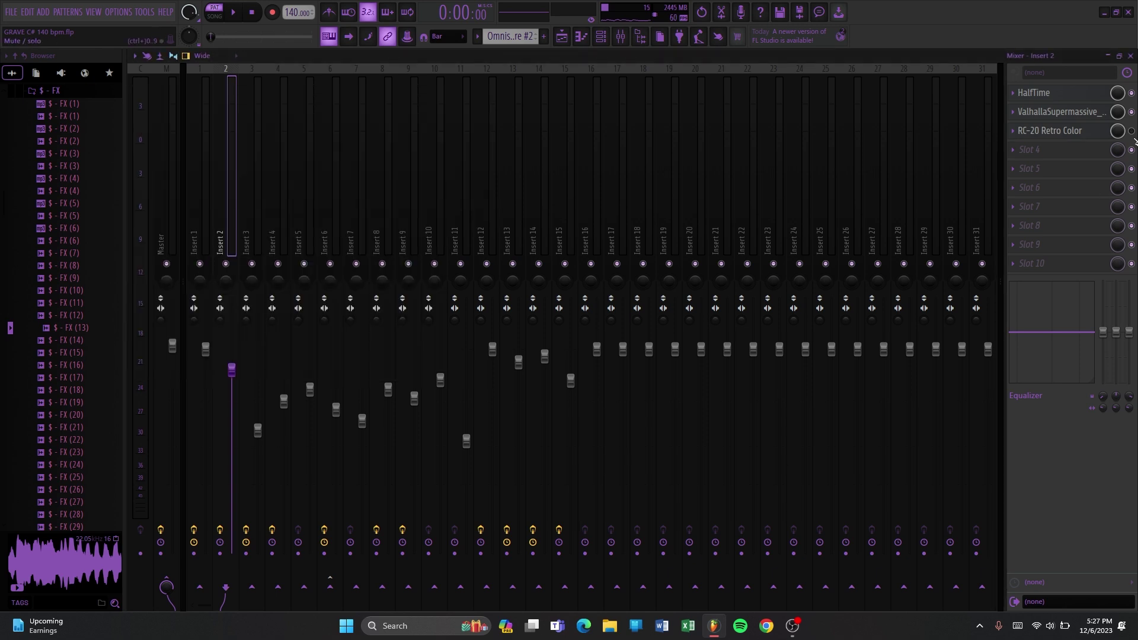
Enable RC-20 Retro Color on Insert 2 and play the Omnisphere #2 pattern through all three effects.
{"action": "key", "text": "space"}
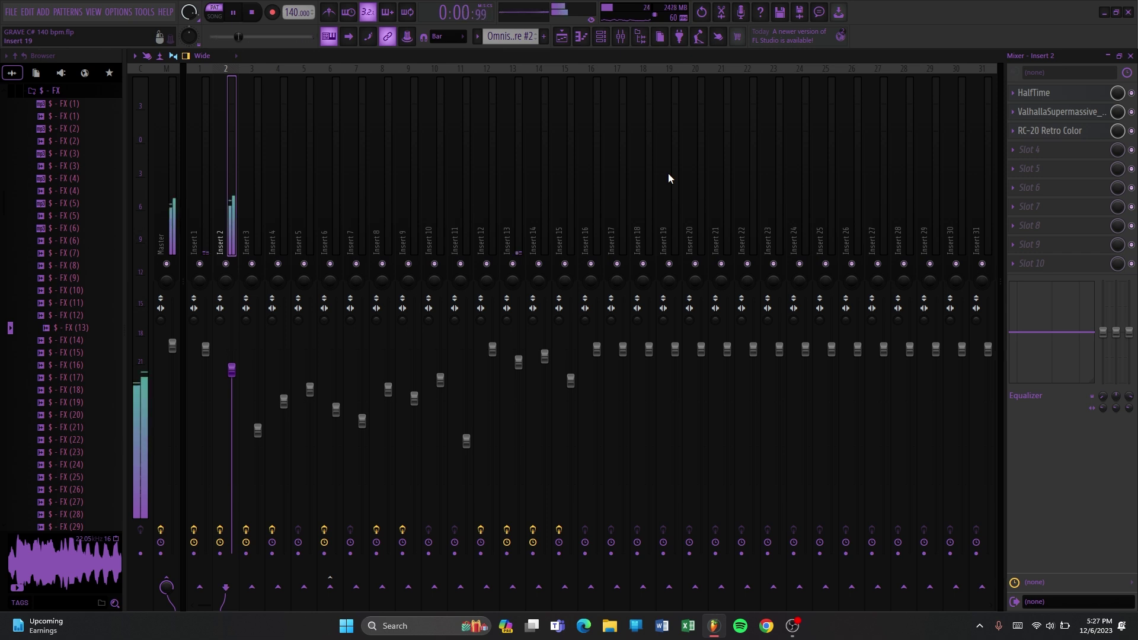
{"action": "key", "text": "space"}
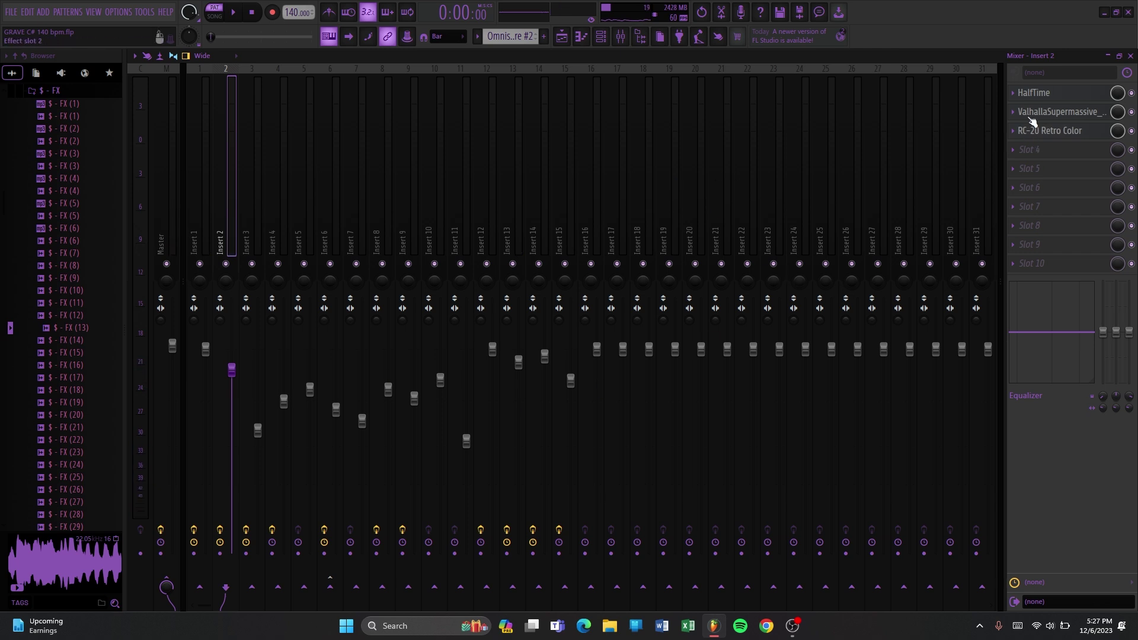
{"action": "left_click", "coordinate": [796, 473]}
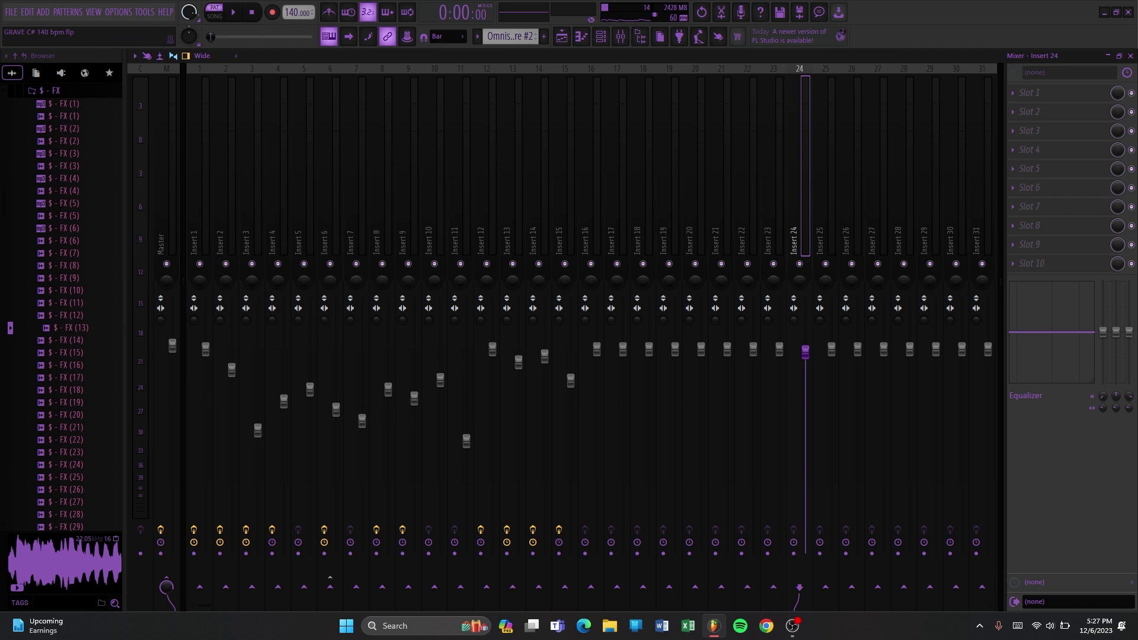
Examine the Omnisphere #5 audio clip on playlist Track 2 and the Maximus and Fruity Reeverb 2 settings on its Insert 14.
{"action": "left_click", "coordinate": [1130, 56]}
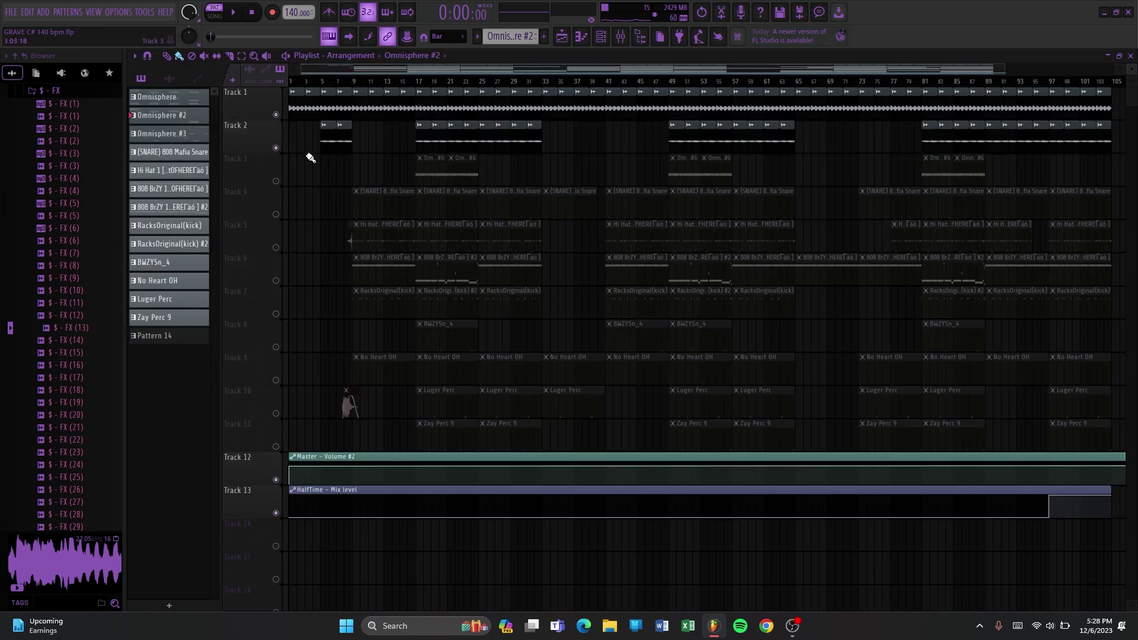
{"action": "double_click", "coordinate": [328, 143]}
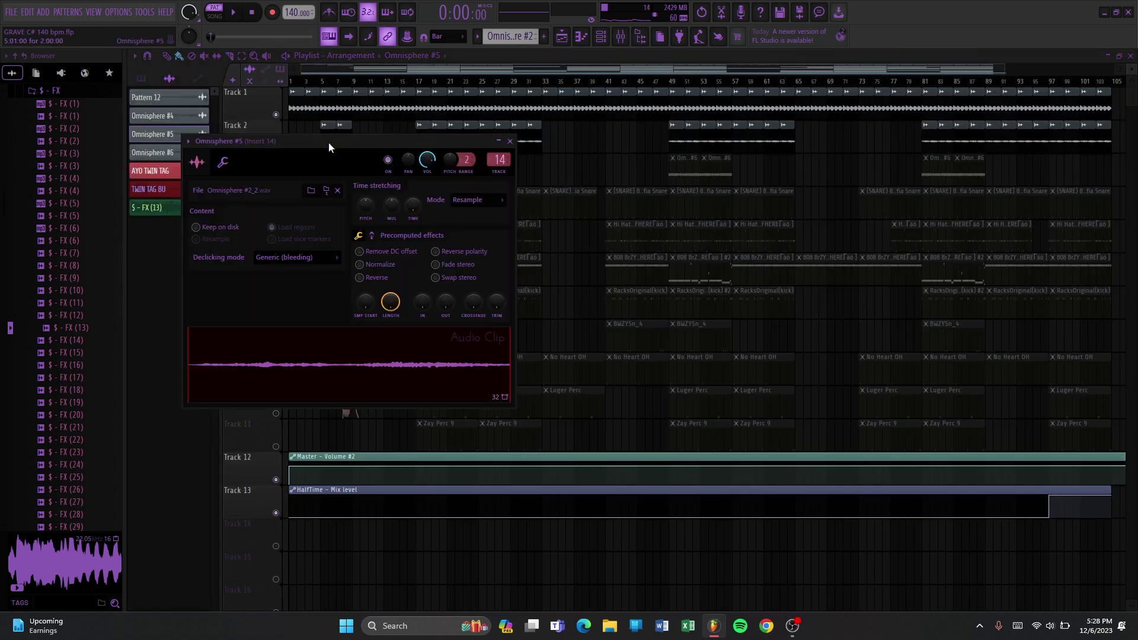
{"action": "key", "text": "F9"}
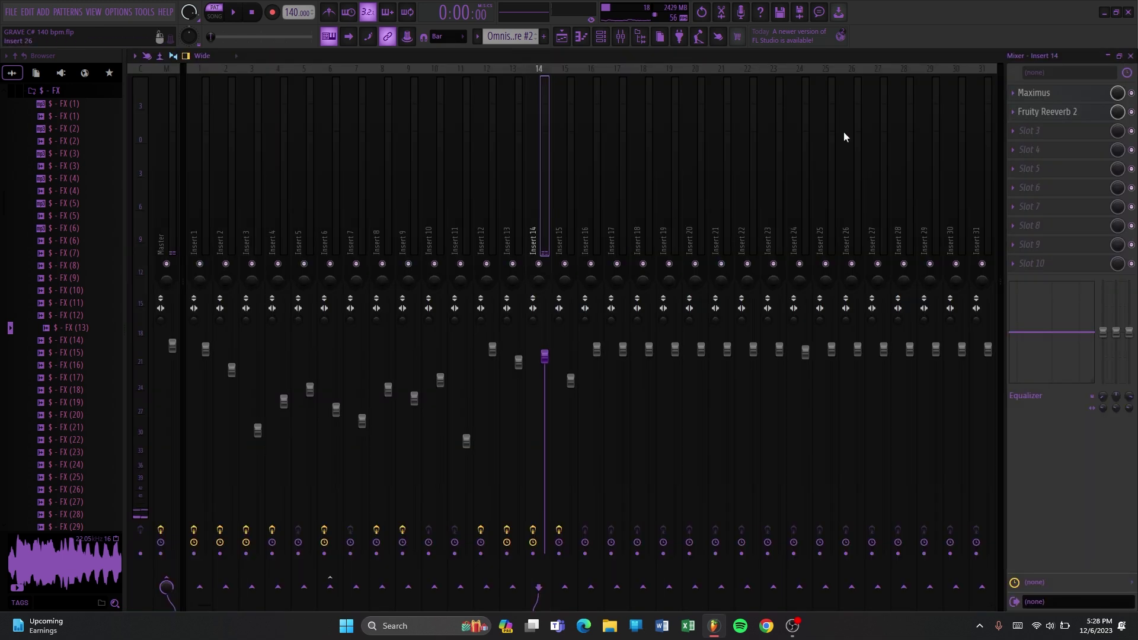
{"action": "left_click", "coordinate": [1033, 93]}
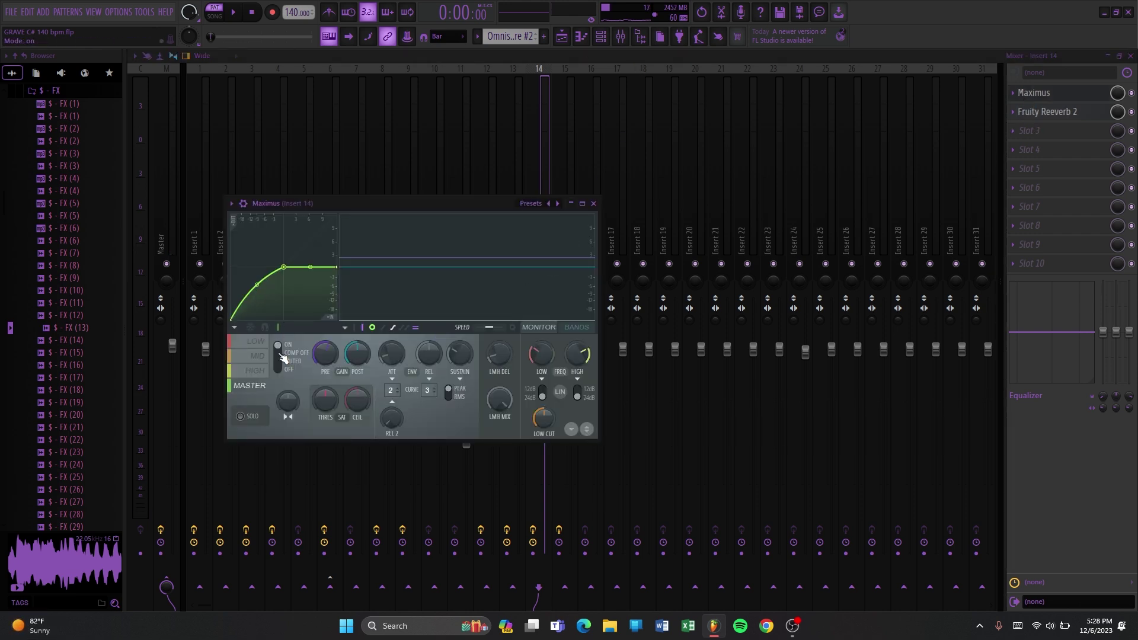
{"action": "left_click", "coordinate": [593, 204]}
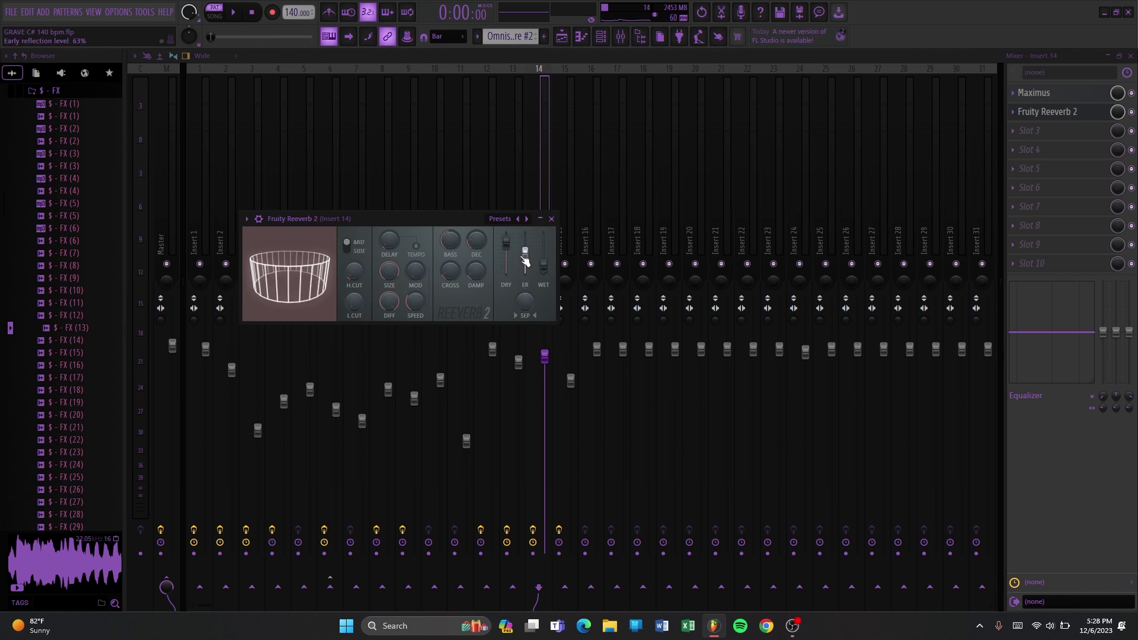
{"action": "left_click", "coordinate": [552, 220]}
Play the arrangement from bar 5 to hear the Track 1 and Track 2 clips together.
{"action": "key", "text": "F5"}
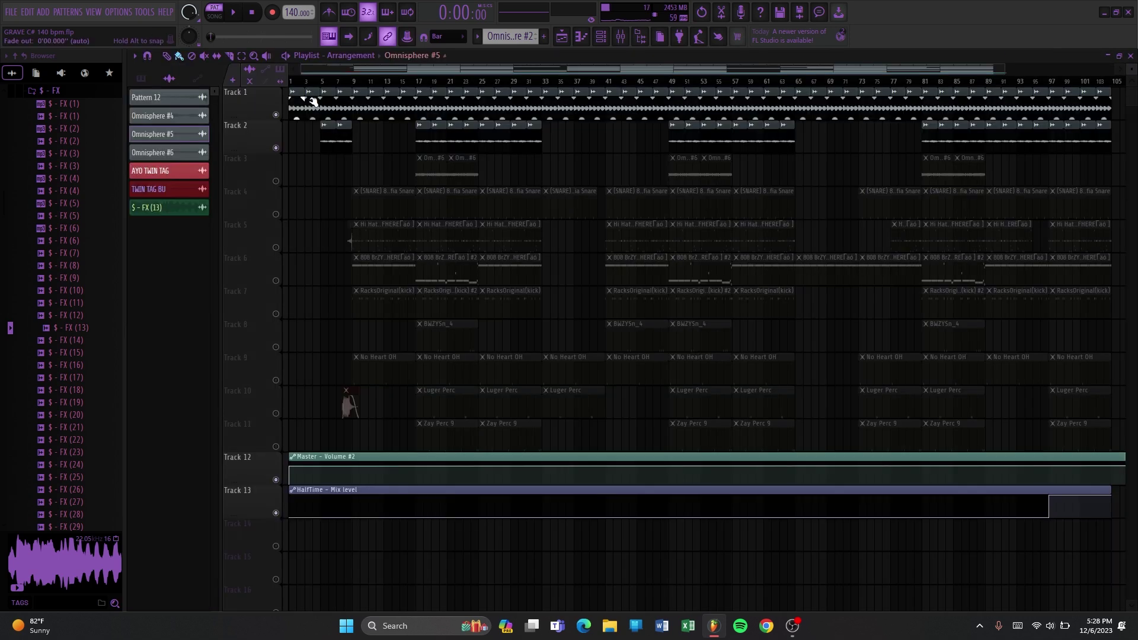
{"action": "left_click", "coordinate": [324, 83]}
{"action": "key", "text": "space"}
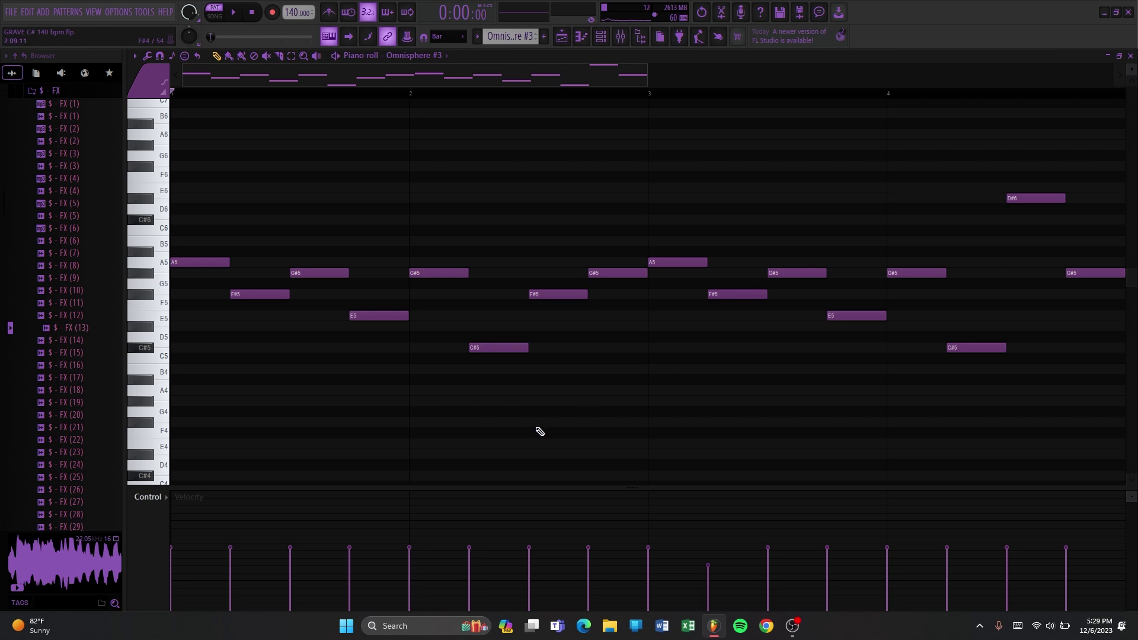
Examine the In Memorium 1 patch on Omnisphere #3 and play its melody pattern.
{"action": "left_click", "coordinate": [601, 36]}
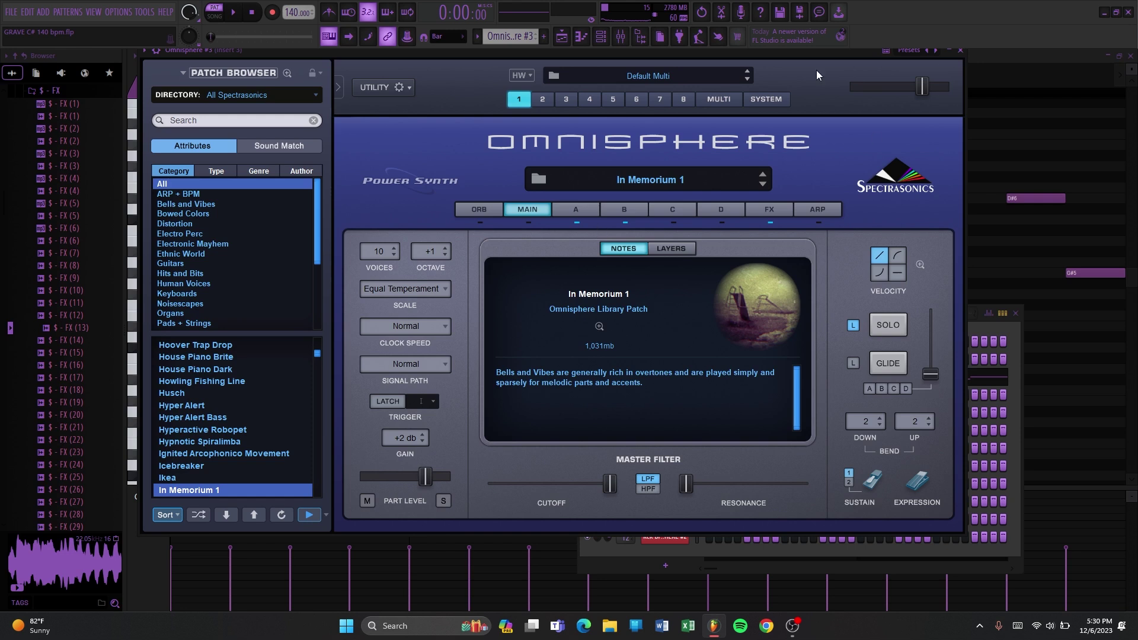
{"action": "left_click", "coordinate": [961, 52]}
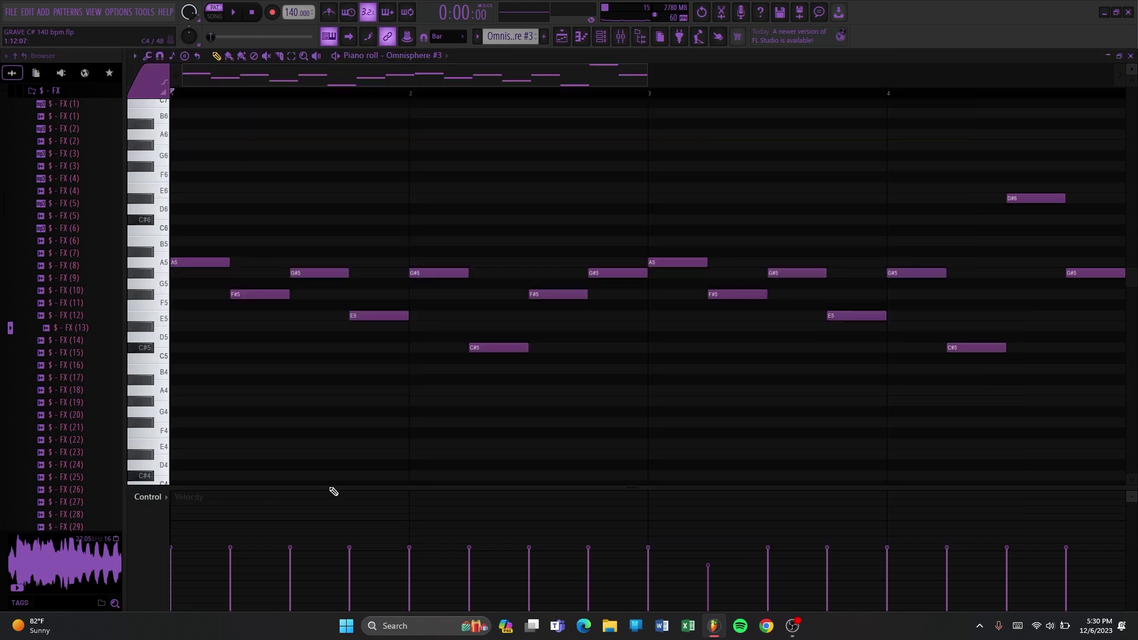
{"action": "key", "text": "space"}
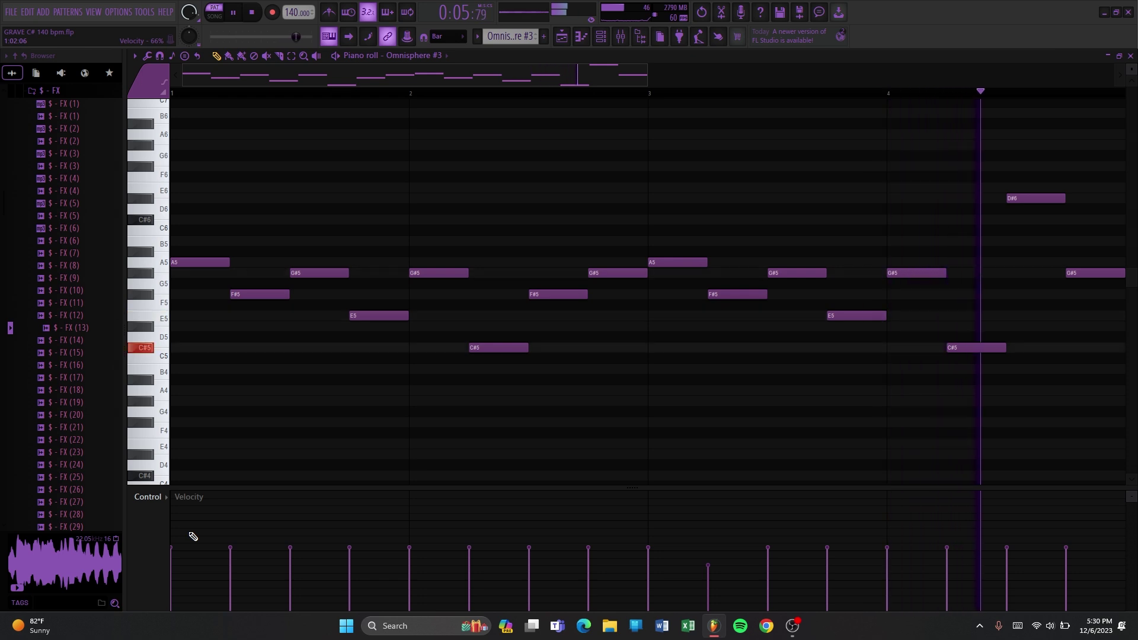
Examine the RC-20 Retro Color, ValhallaSupermassive, Fruity parametric EQ 2 and Fruity Reeverb 2 settings on mixer Insert 3.
{"action": "key", "text": "F9"}
{"action": "key", "text": "space"}
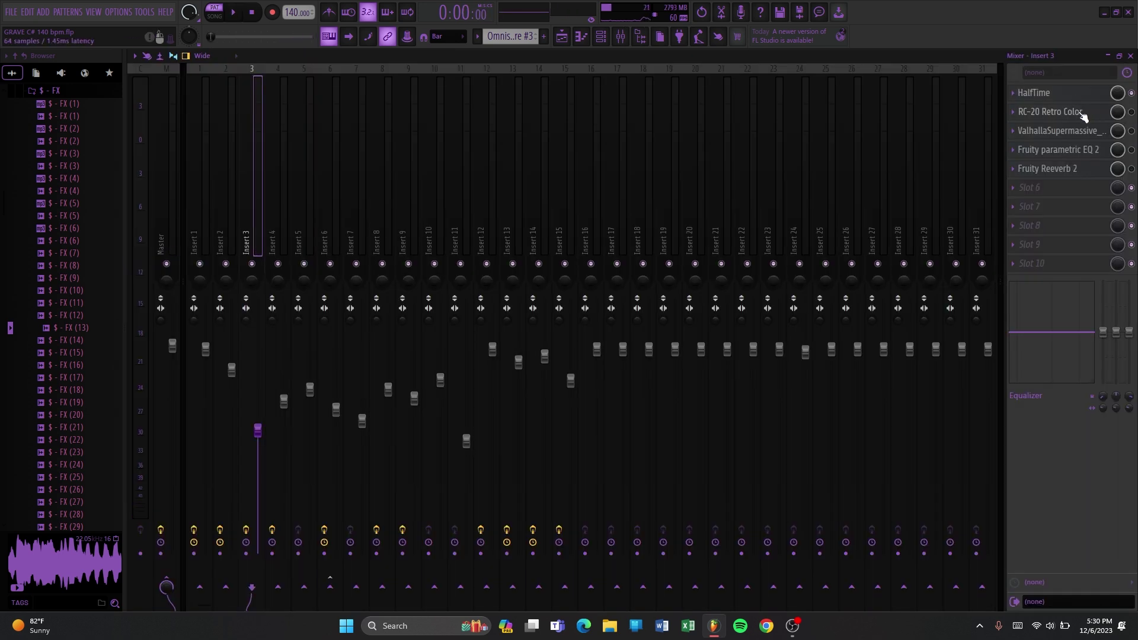
{"action": "left_click", "coordinate": [1082, 112]}
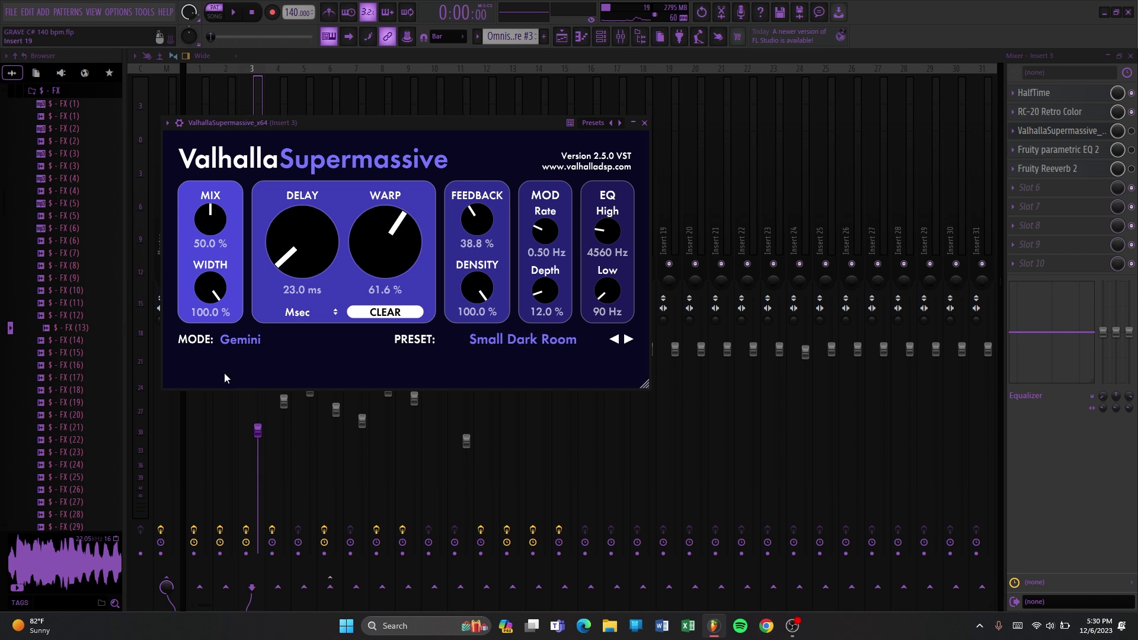
{"action": "left_click", "coordinate": [644, 124]}
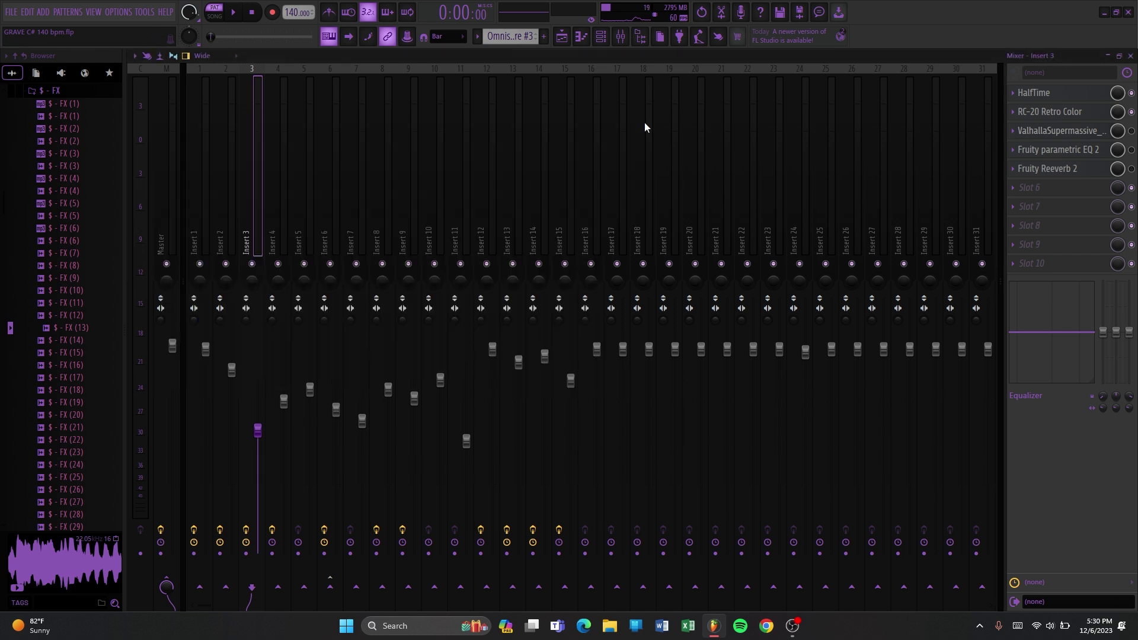
{"action": "left_click", "coordinate": [1048, 152]}
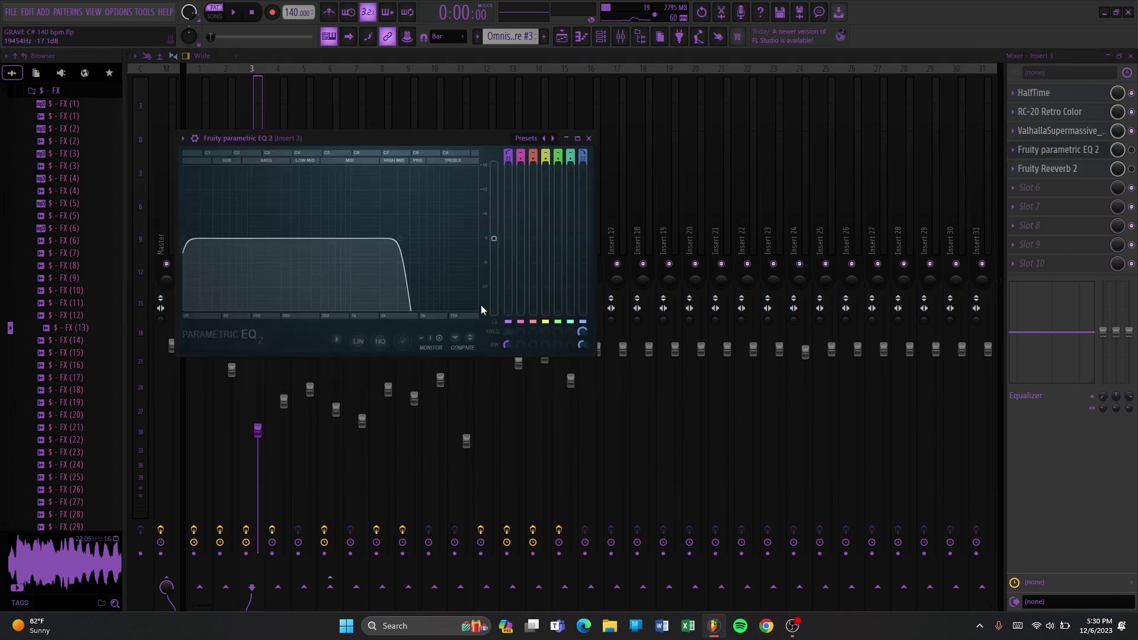
{"action": "left_click", "coordinate": [588, 138]}
{"action": "left_click", "coordinate": [1047, 168]}
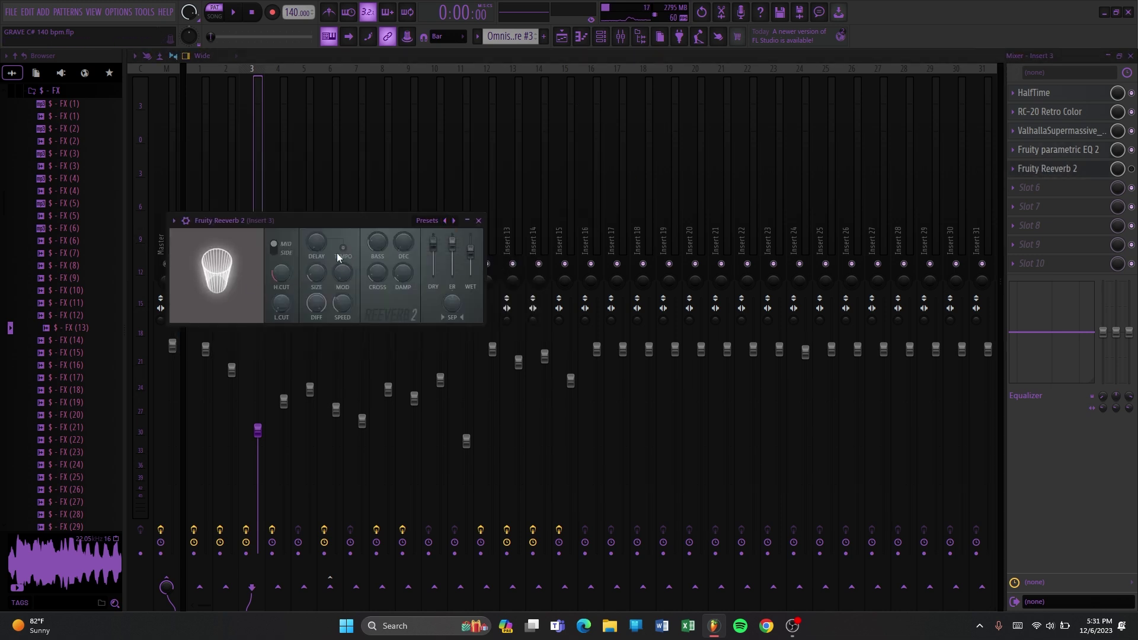
{"action": "left_click", "coordinate": [478, 221]}
Play the Omnisphere #3 melody pattern through its mixer effects and return to the playlist.
{"action": "key", "text": "F7"}
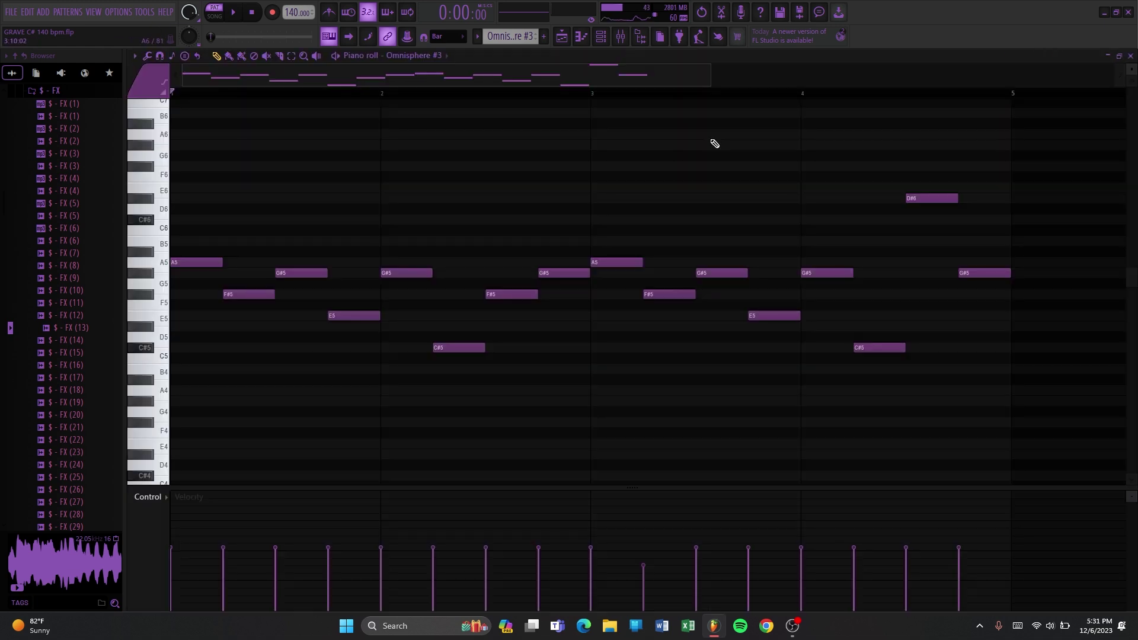
{"action": "key", "text": "space"}
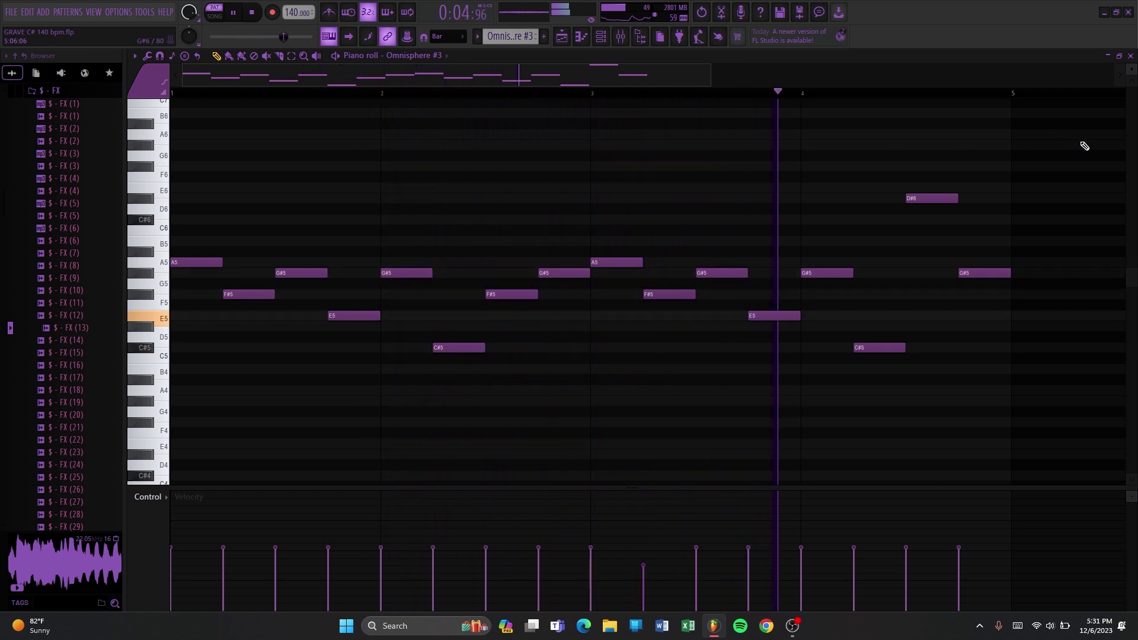
{"action": "key", "text": "space"}
{"action": "left_click", "coordinate": [1130, 55]}
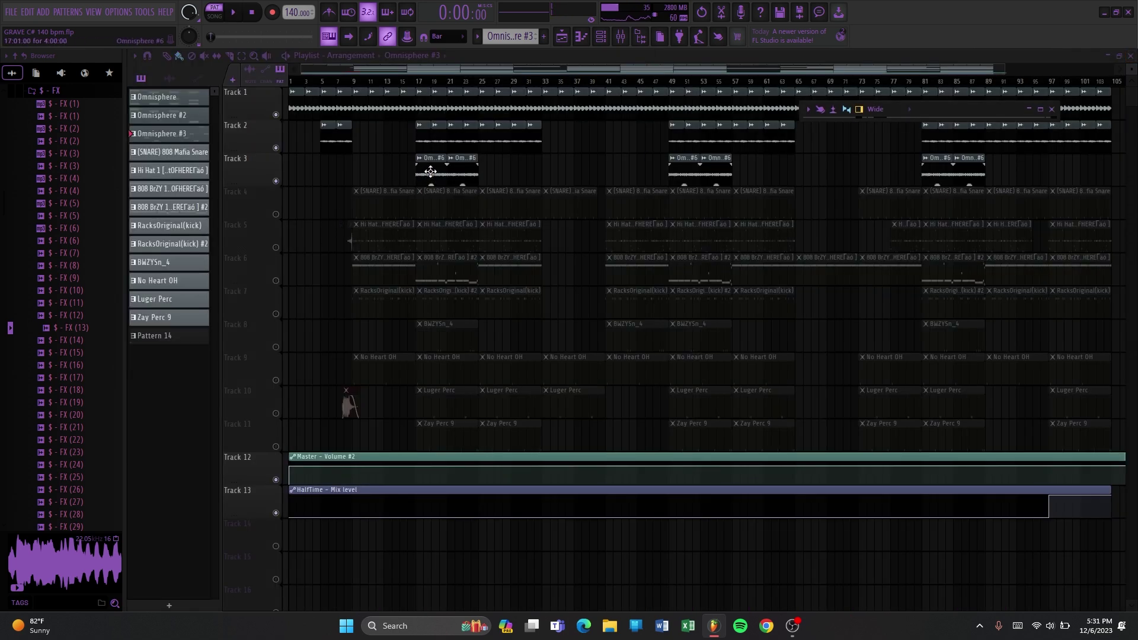
Examine the Omnisphere #6 audio clip on playlist Track 3 and the PanCake2 panning curve on its Insert 15.
{"action": "double_click", "coordinate": [465, 175]}
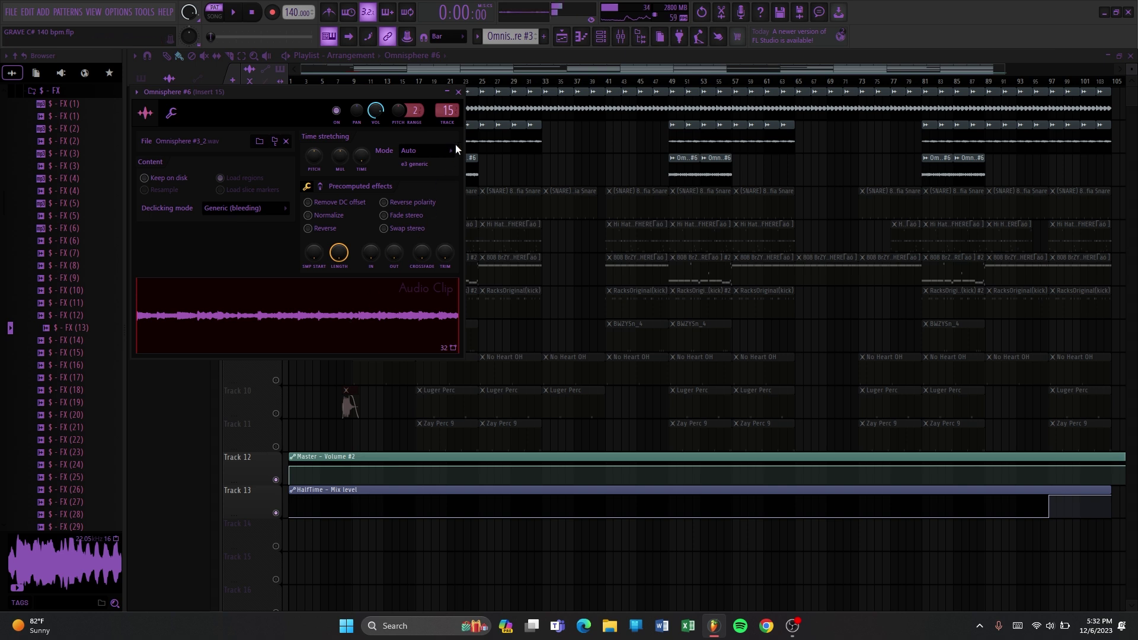
{"action": "left_click", "coordinate": [459, 91]}
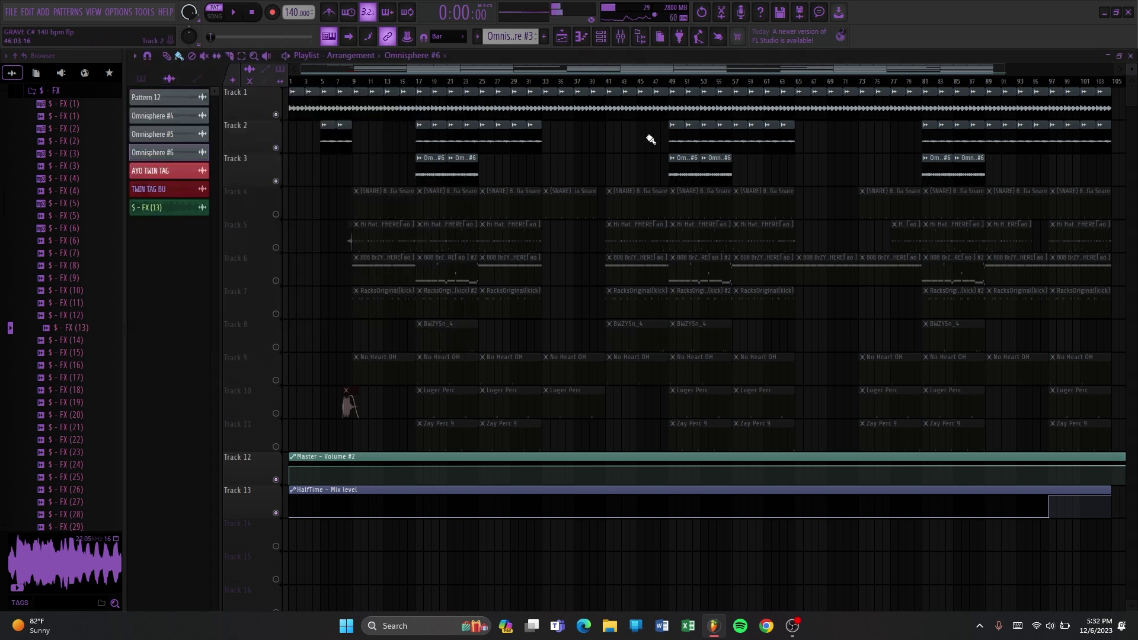
{"action": "left_click", "coordinate": [622, 38]}
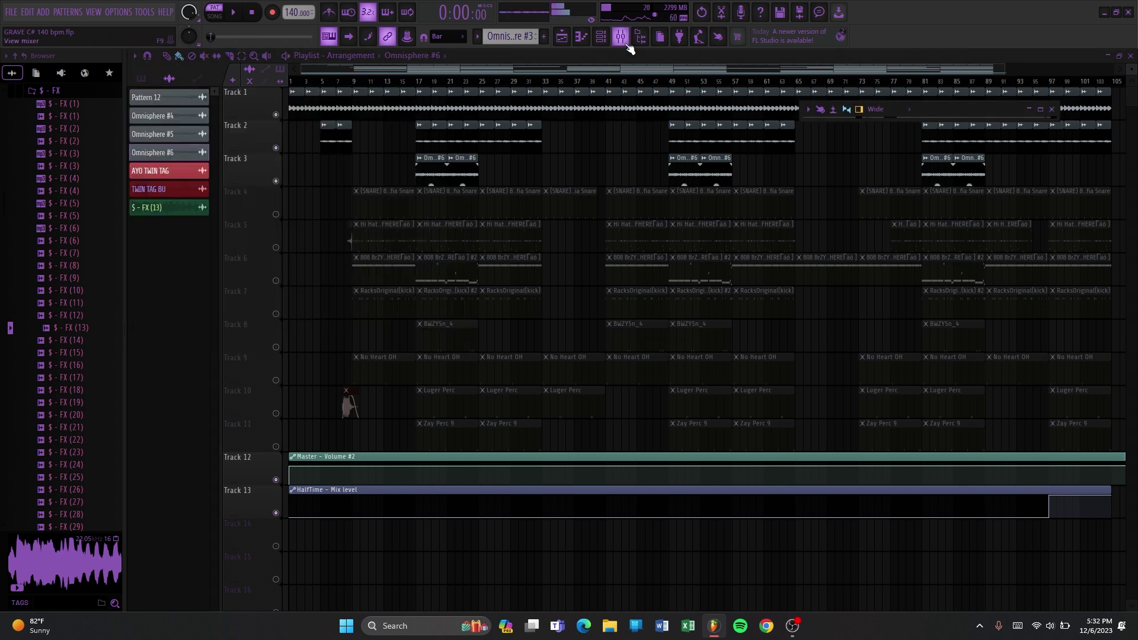
{"action": "left_click", "coordinate": [1041, 109]}
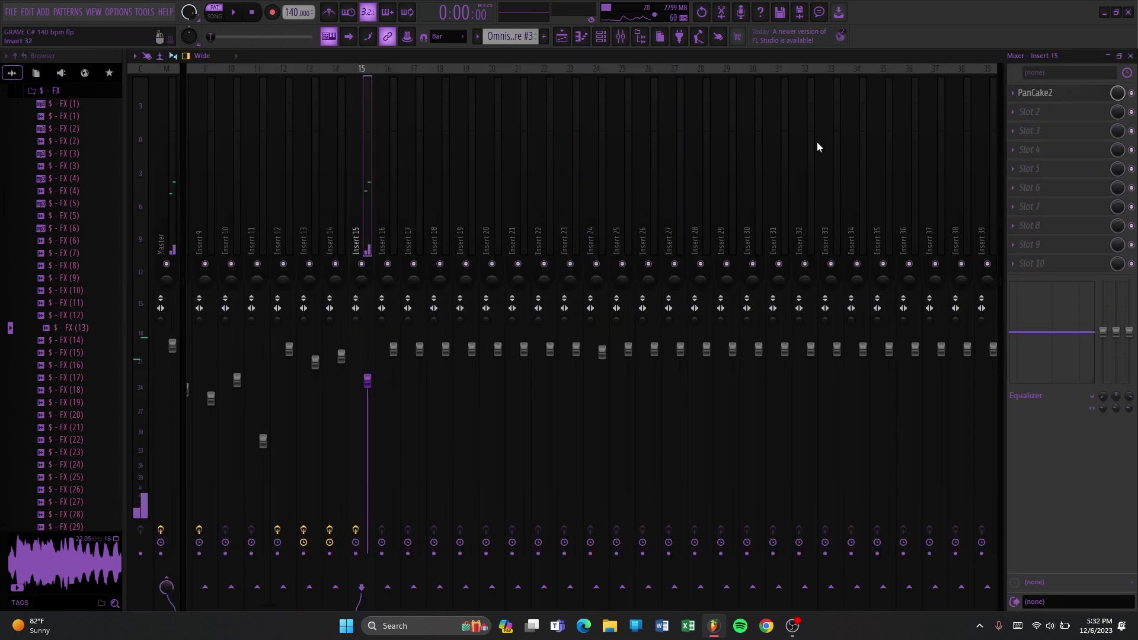
{"action": "left_click", "coordinate": [1052, 94]}
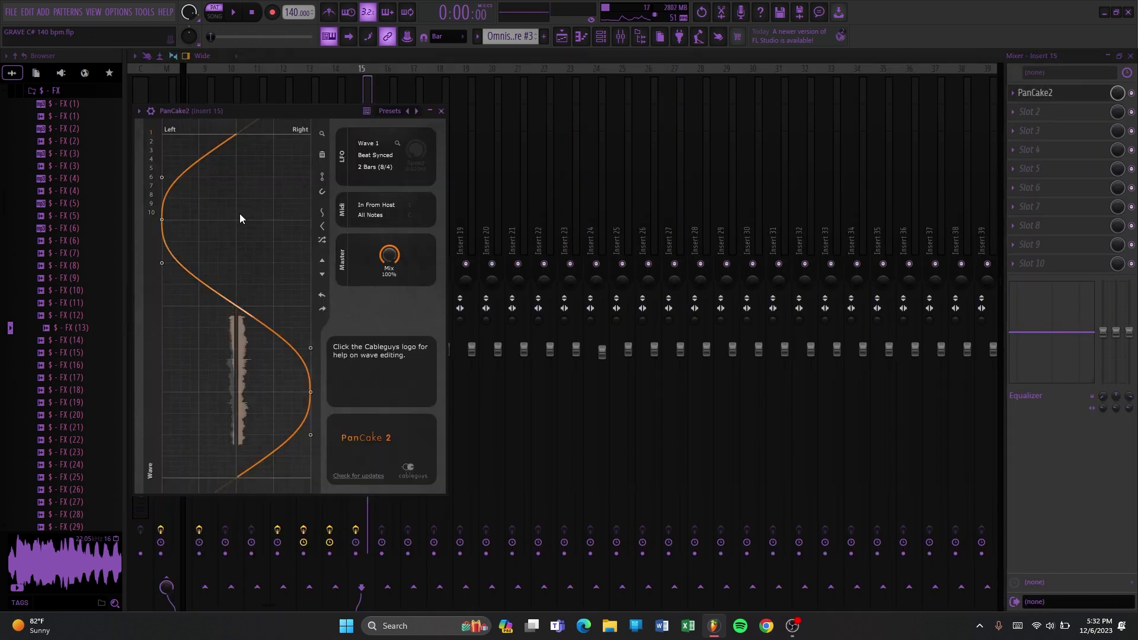
{"action": "left_click", "coordinate": [440, 111]}
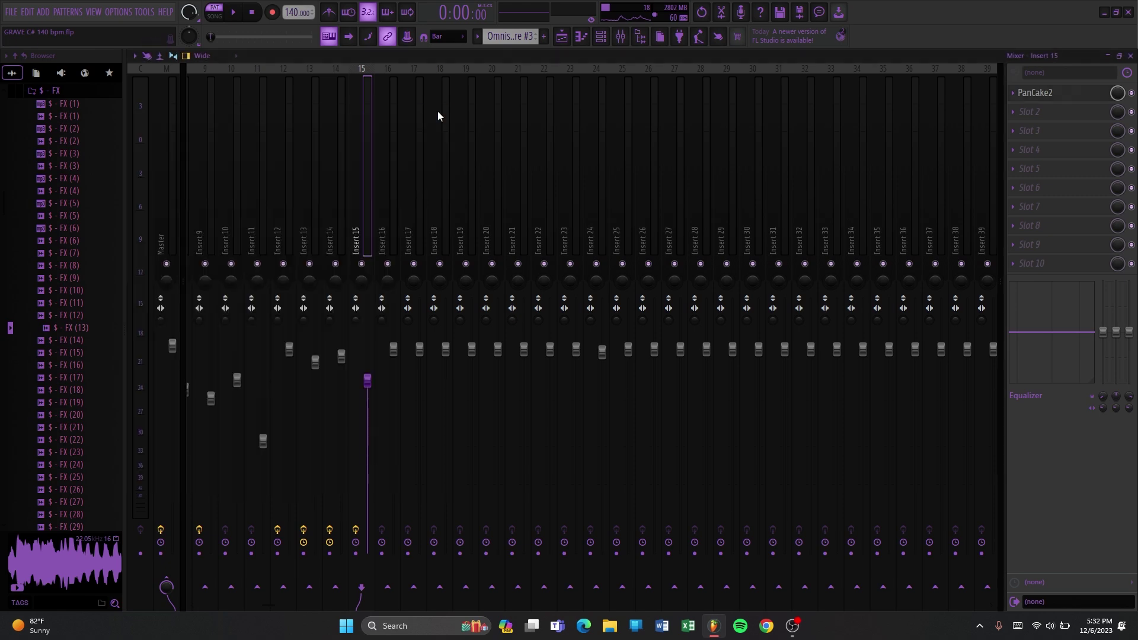
Play the arrangement from bar 17 to hear the melody clips on Tracks 1 to 3 together.
{"action": "left_click", "coordinate": [1131, 56]}
{"action": "left_click", "coordinate": [418, 83]}
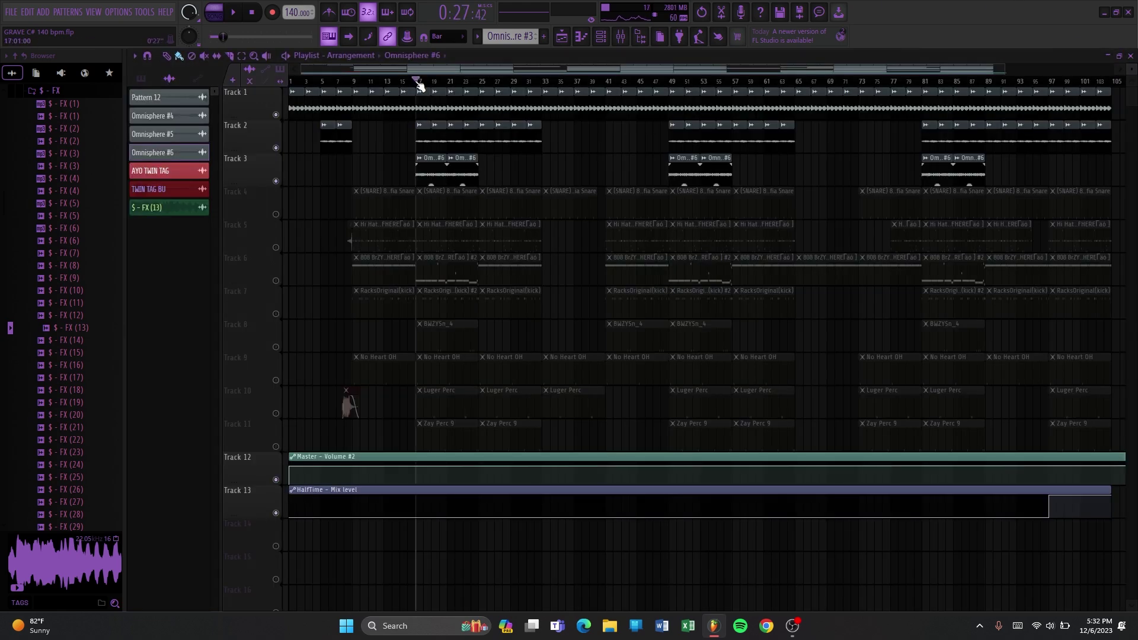
{"action": "key", "text": "space"}
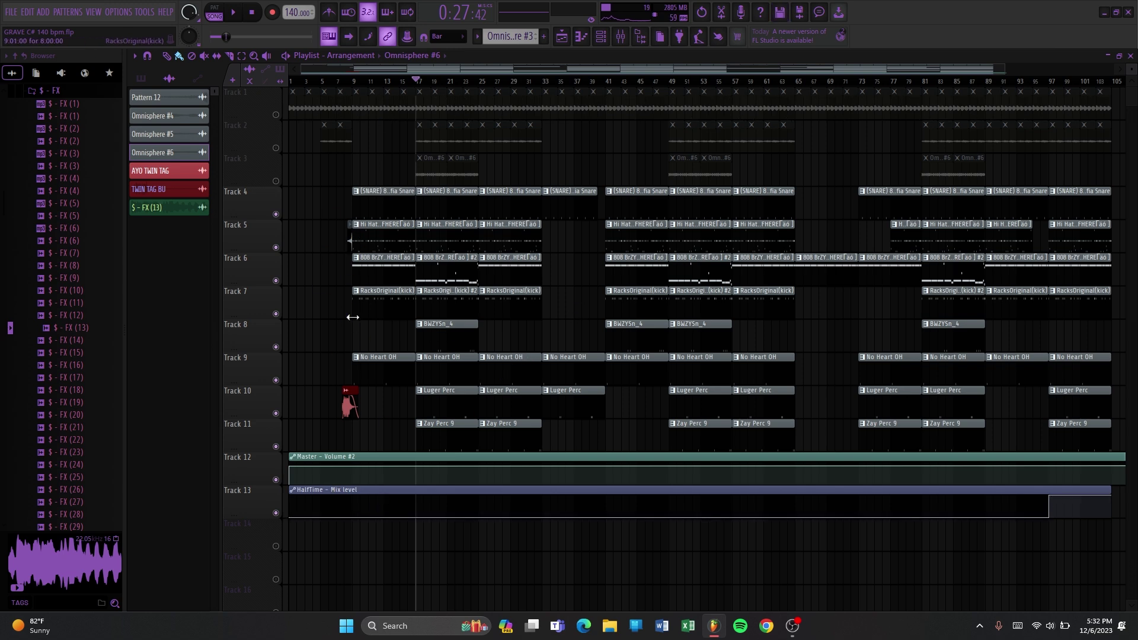
Examine the 808 Mafia Snare pattern's notes and sampler settings, and play the snare.
{"action": "double_click", "coordinate": [394, 203]}
{"action": "left_click_drag", "start_coordinate": [535, 74], "coordinate": [805, 134]}
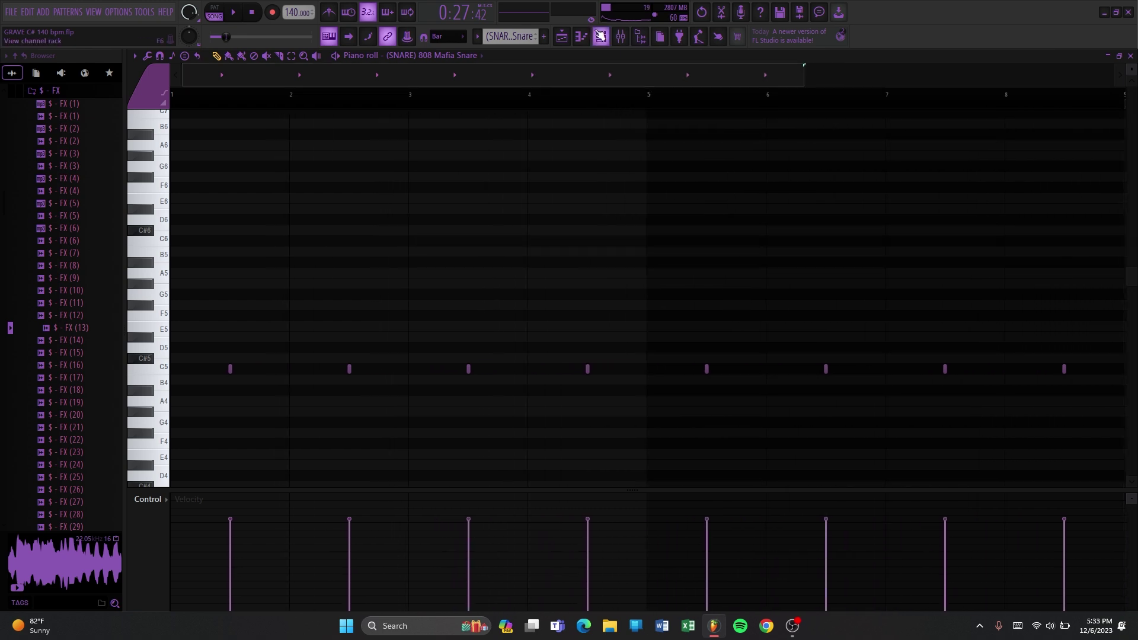
{"action": "left_click", "coordinate": [601, 36]}
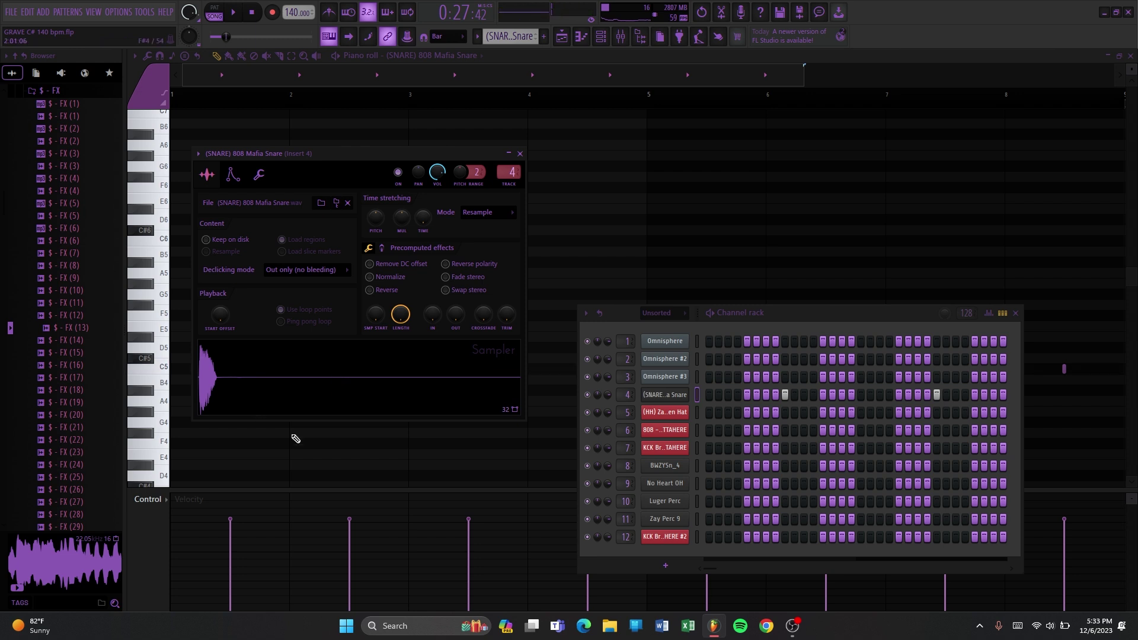
{"action": "left_click", "coordinate": [520, 154]}
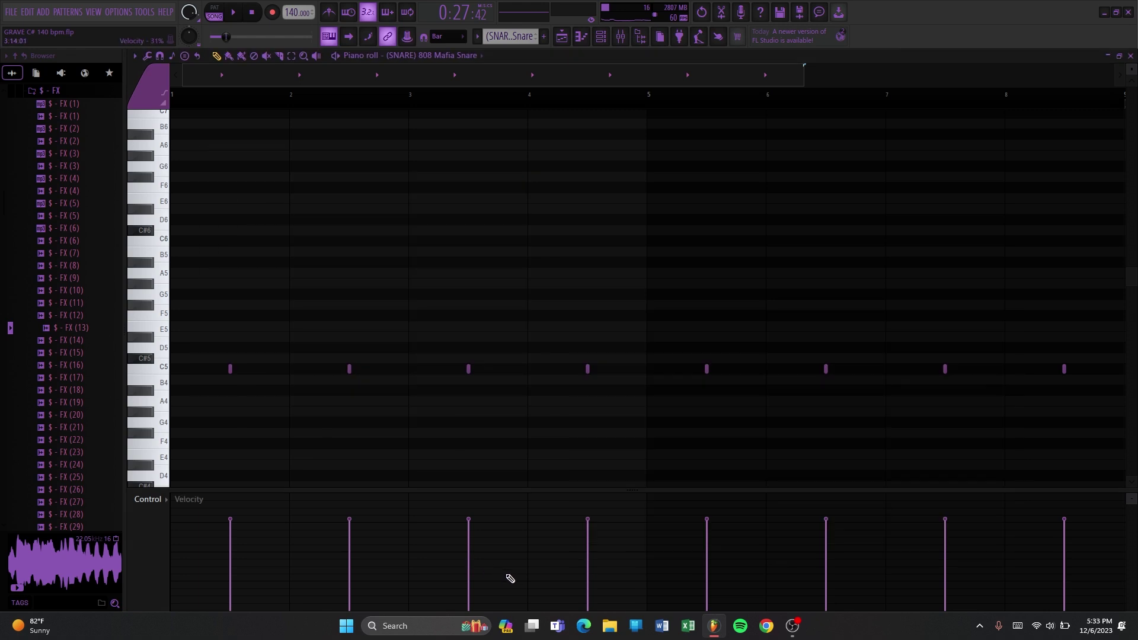
{"action": "key", "text": "space"}
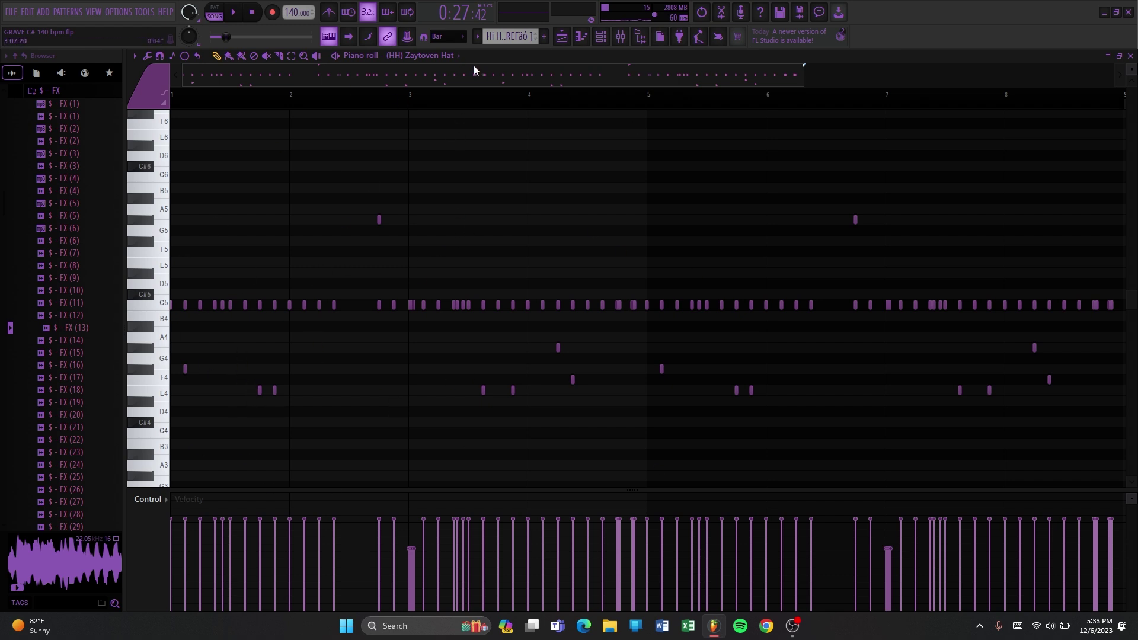
Examine the Hi Hat 1 pattern's notes and the Zaytoven Hat sample settings, and play the hi-hats.
{"action": "mouse_move", "coordinate": [474, 76]}
{"action": "left_mouse_down"}
{"action": "mouse_move", "coordinate": [679, 127]}
{"action": "mouse_move", "coordinate": [638, 152]}
{"action": "mouse_move", "coordinate": [337, 246]}
{"action": "left_mouse_up"}
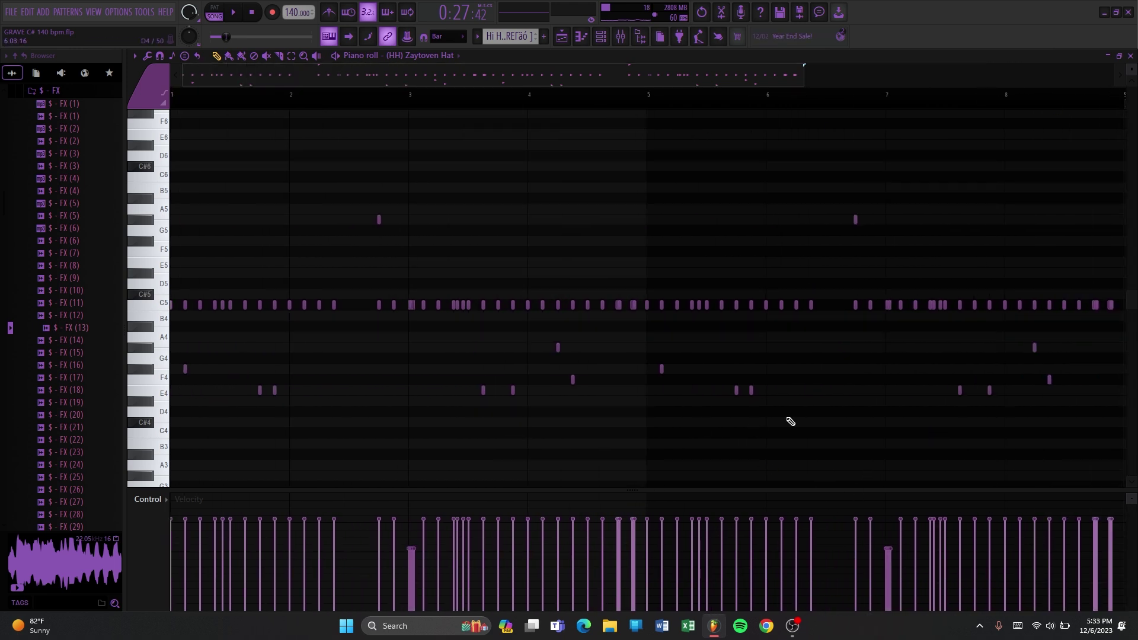
{"action": "key", "text": "F6"}
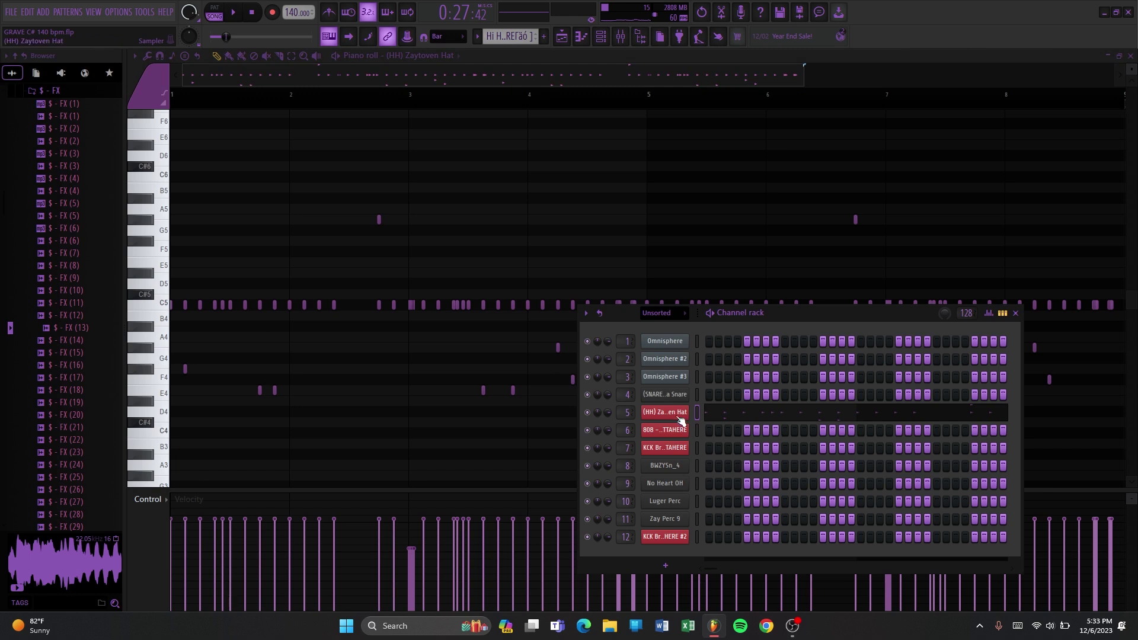
{"action": "left_click", "coordinate": [680, 415]}
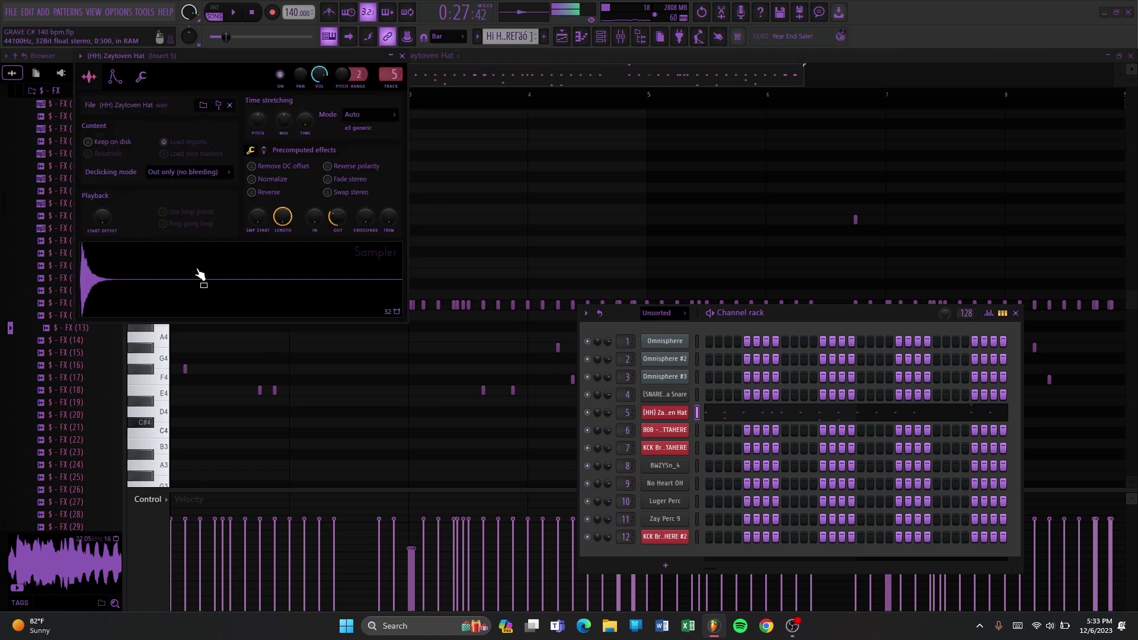
{"action": "key", "text": "Escape"}
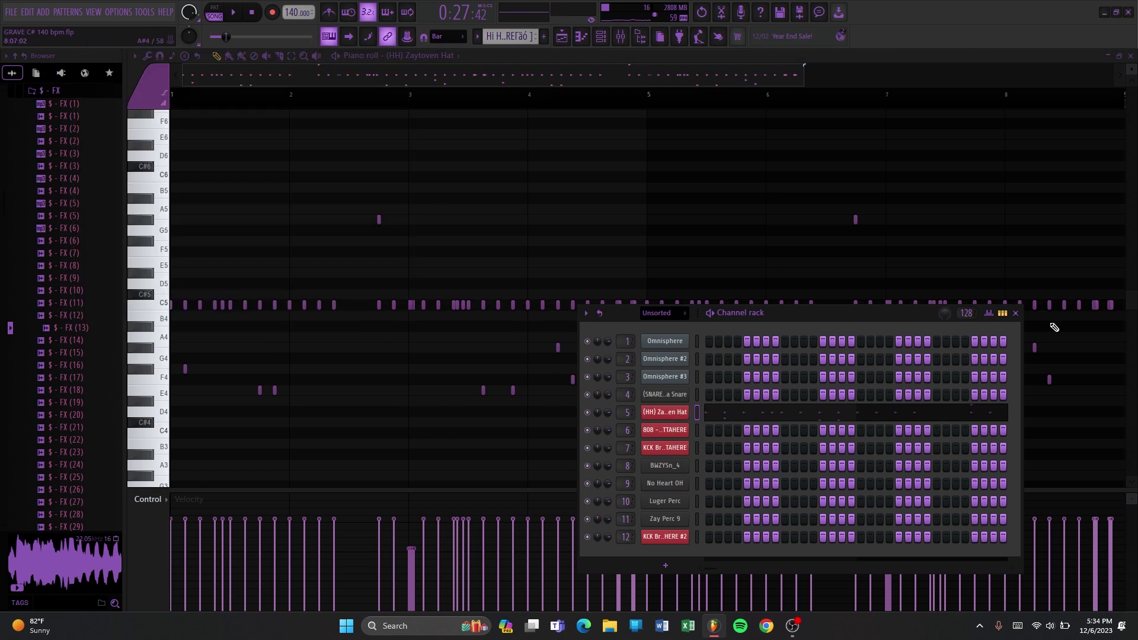
{"action": "left_click", "coordinate": [1015, 314]}
{"action": "key", "text": "space"}
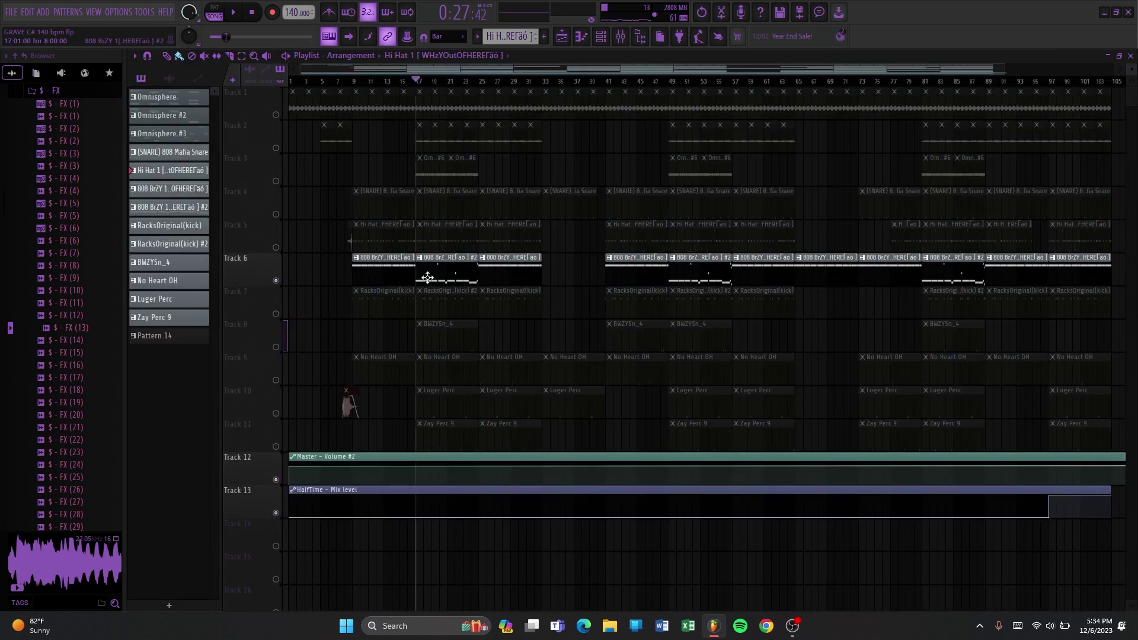
Show all eight bars of the first 808 BrZY pattern on Track 6 and play it.
{"action": "double_click", "coordinate": [427, 278]}
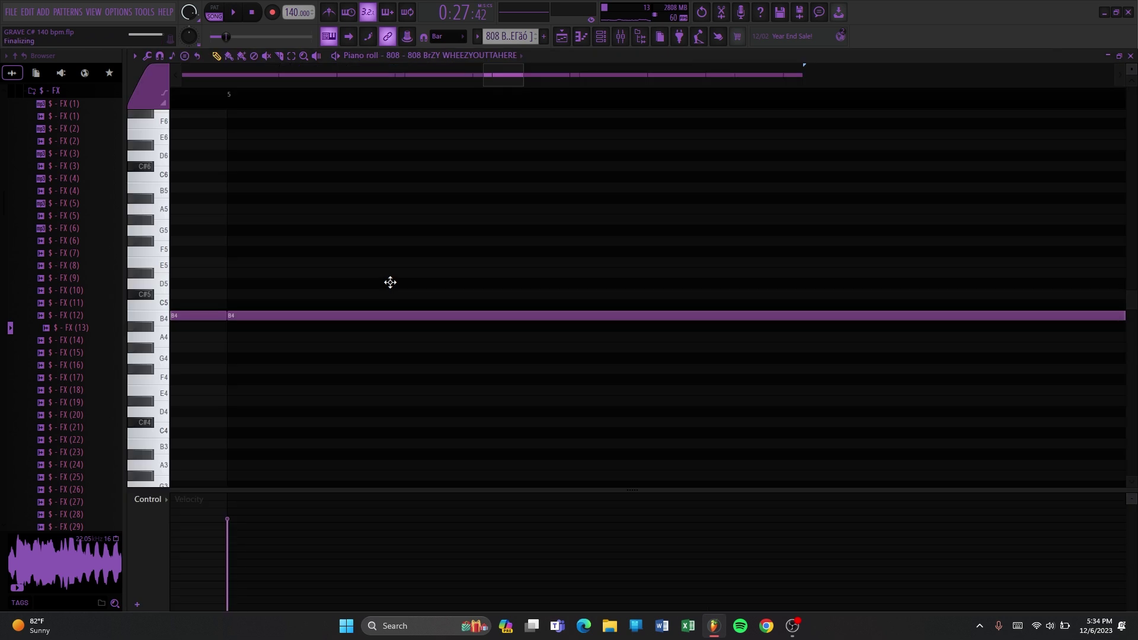
{"action": "left_click_drag", "start_coordinate": [858, 75], "coordinate": [239, 108]}
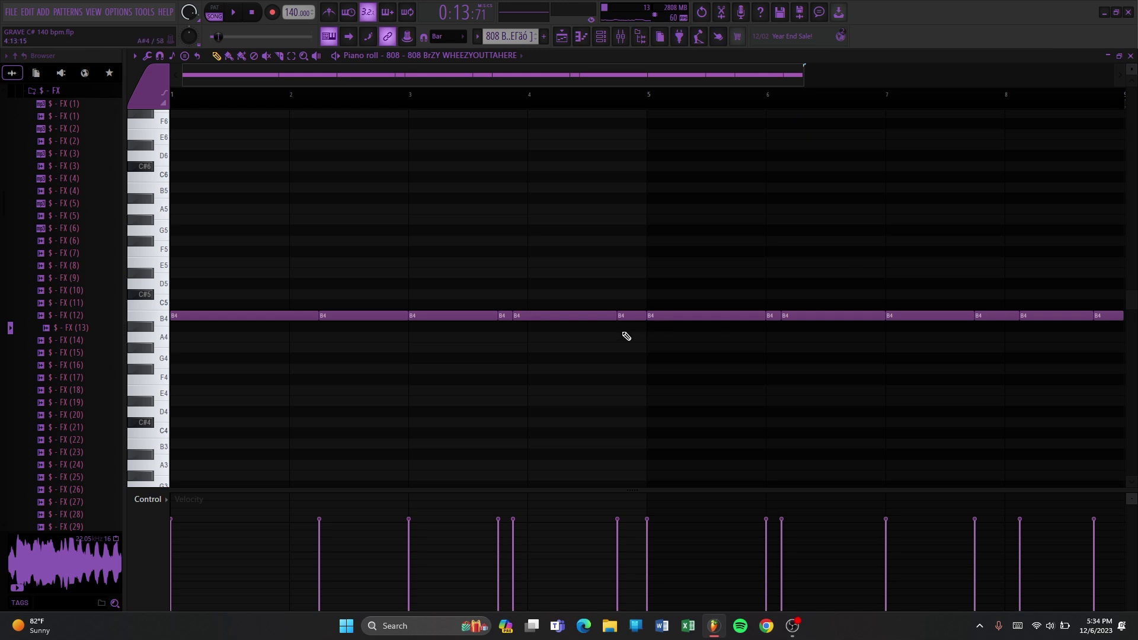
{"action": "key", "text": "space"}
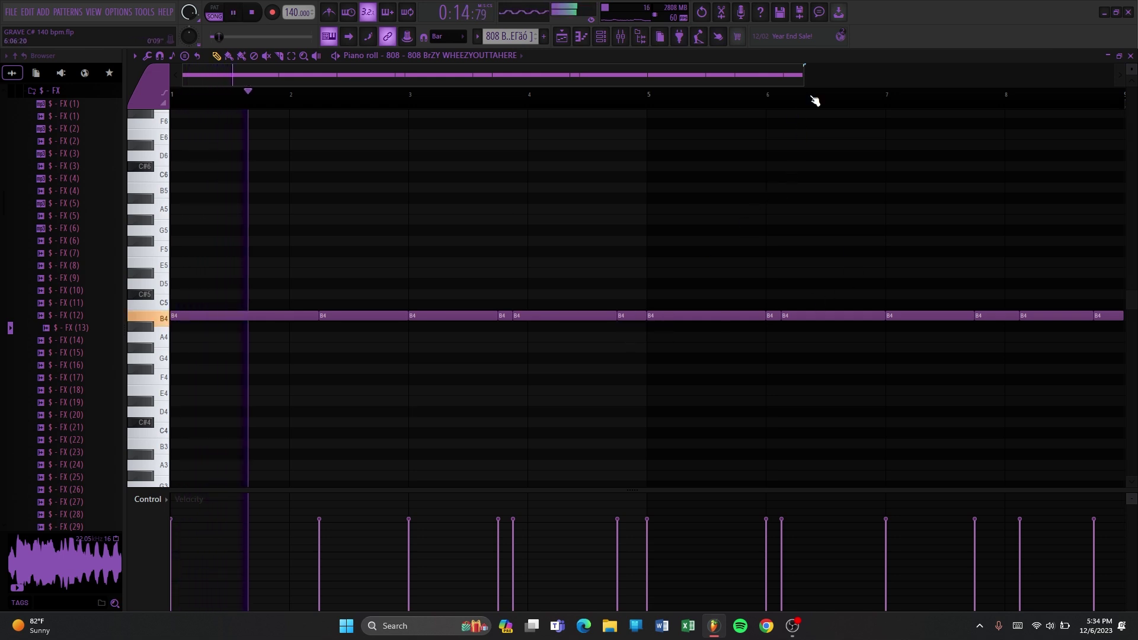
Show the full note range of the 808 BrZY #2 pattern and play its bassline variation.
{"action": "left_click_drag", "start_coordinate": [802, 73], "coordinate": [815, 73]}
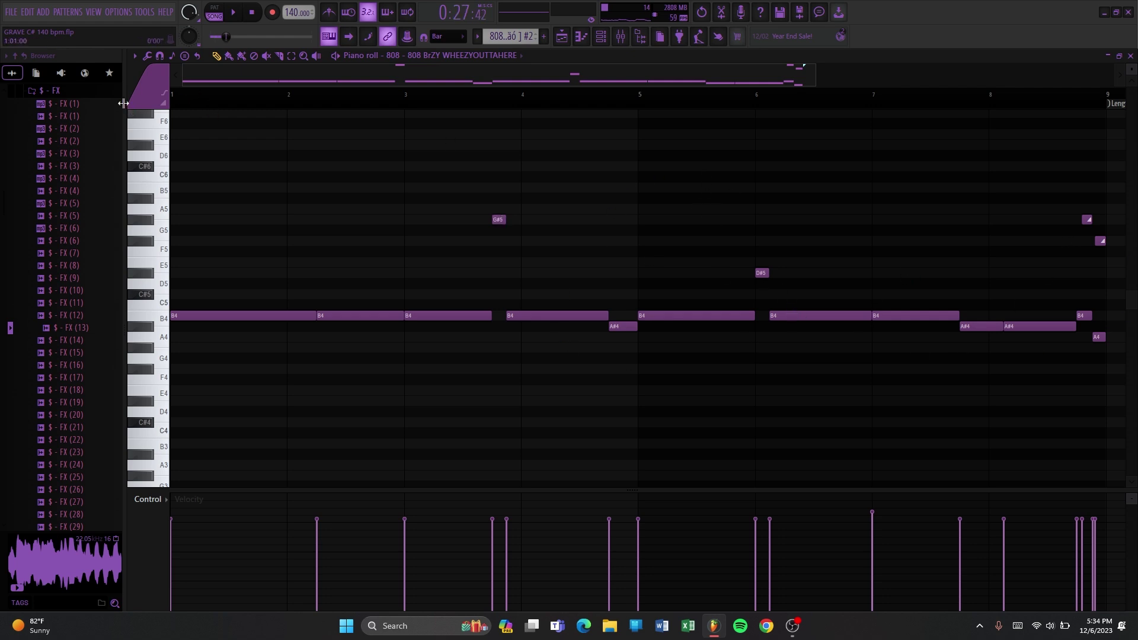
{"action": "key", "text": "space"}
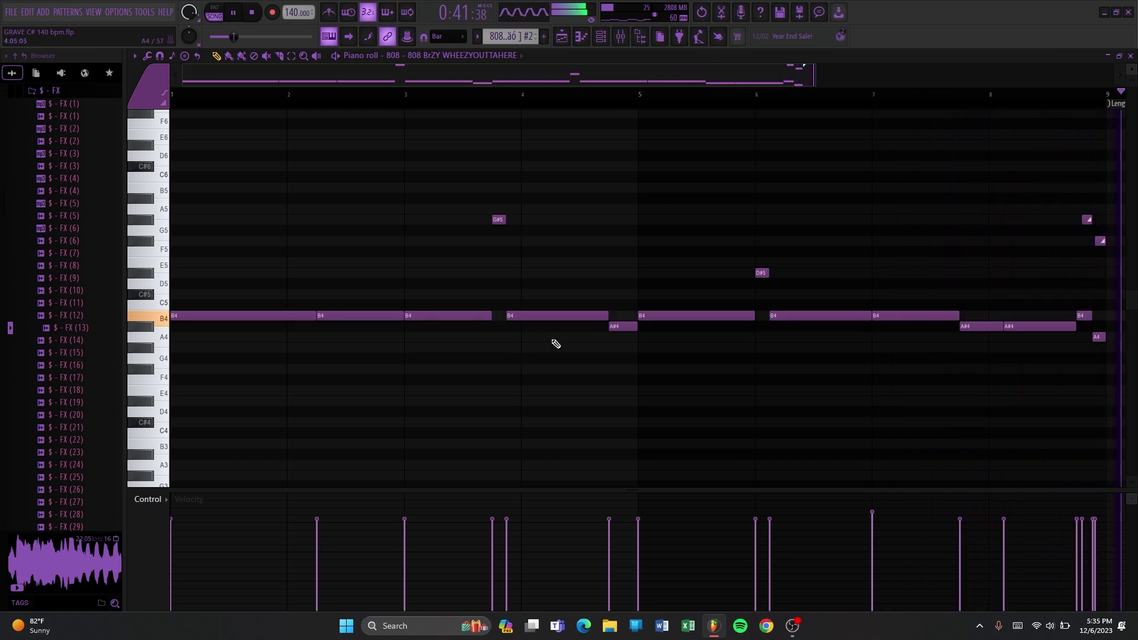
{"action": "key", "text": "space"}
Examine the 808 BrZY WHEEZYOUTTAHERE sample's sampler settings and preview its sound.
{"action": "left_click", "coordinate": [602, 37]}
{"action": "left_click", "coordinate": [665, 430]}
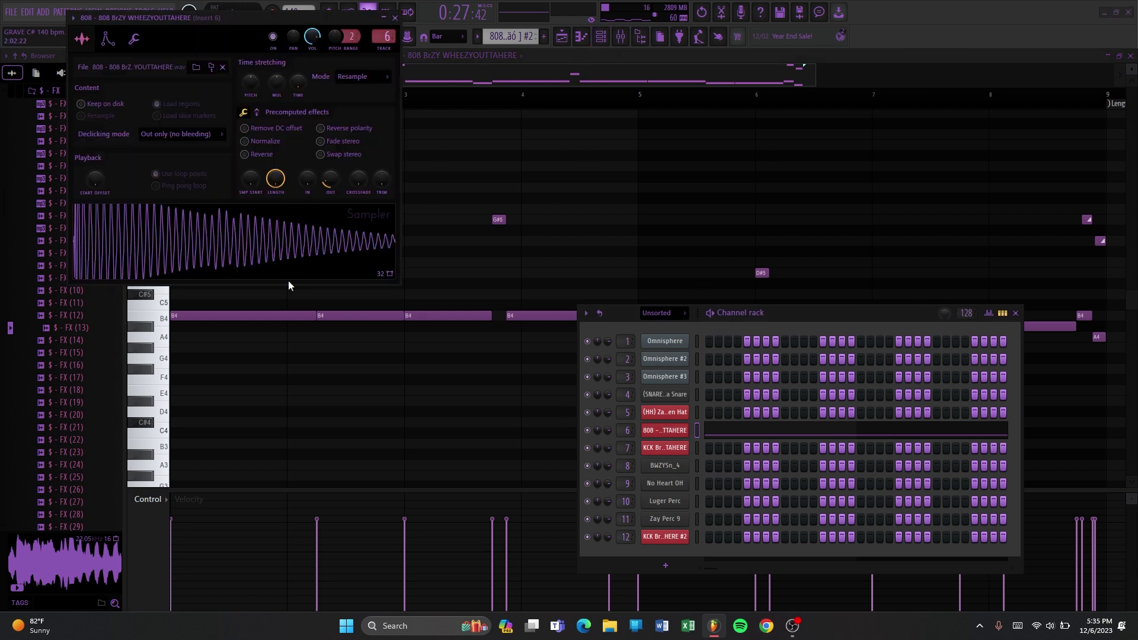
{"action": "left_click", "coordinate": [251, 261]}
{"action": "left_click", "coordinate": [394, 18]}
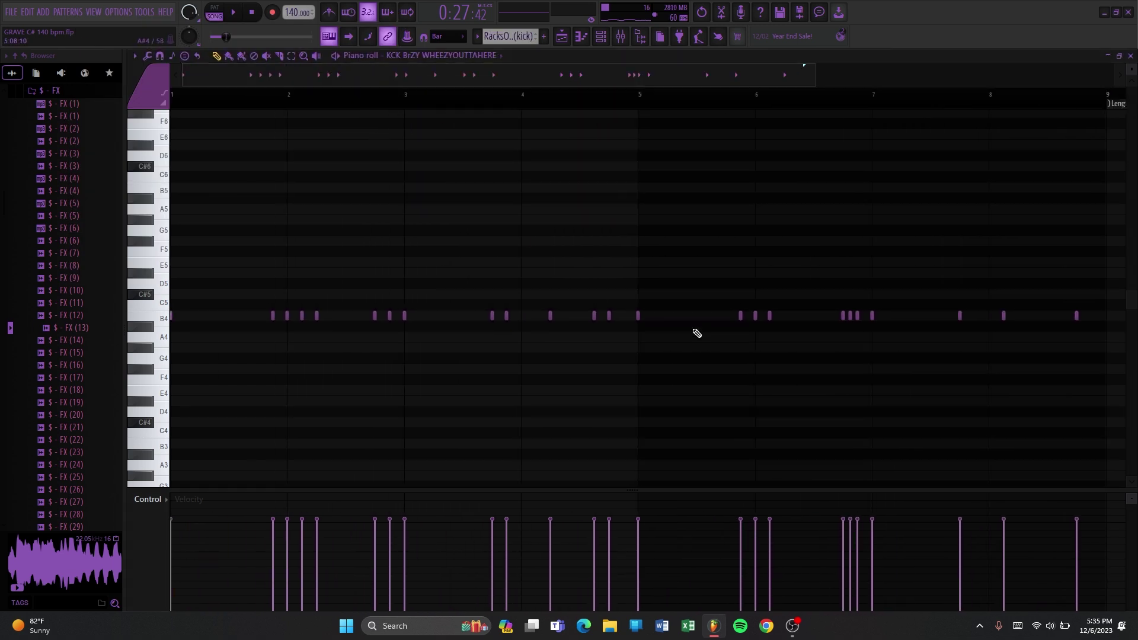
Examine the KCK BrZY WHEEZYOUTTAHERE sample used in the RacksOriginal(kick) pattern and play the kick.
{"action": "left_click", "coordinate": [600, 36]}
{"action": "left_click", "coordinate": [665, 447]}
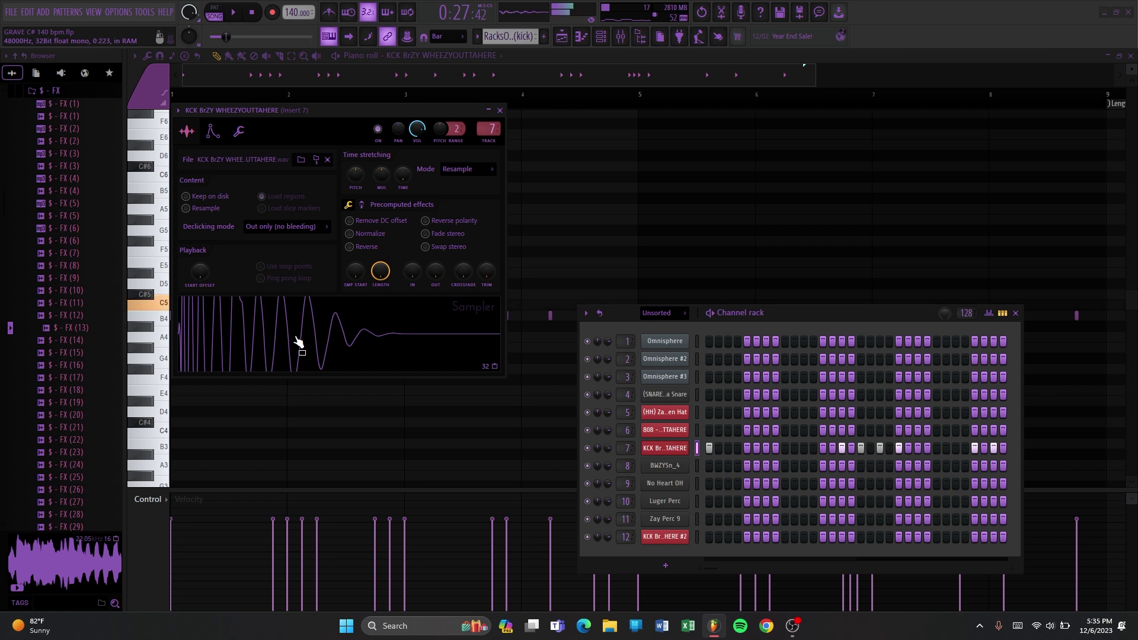
{"action": "left_click", "coordinate": [539, 353]}
{"action": "key", "text": "space"}
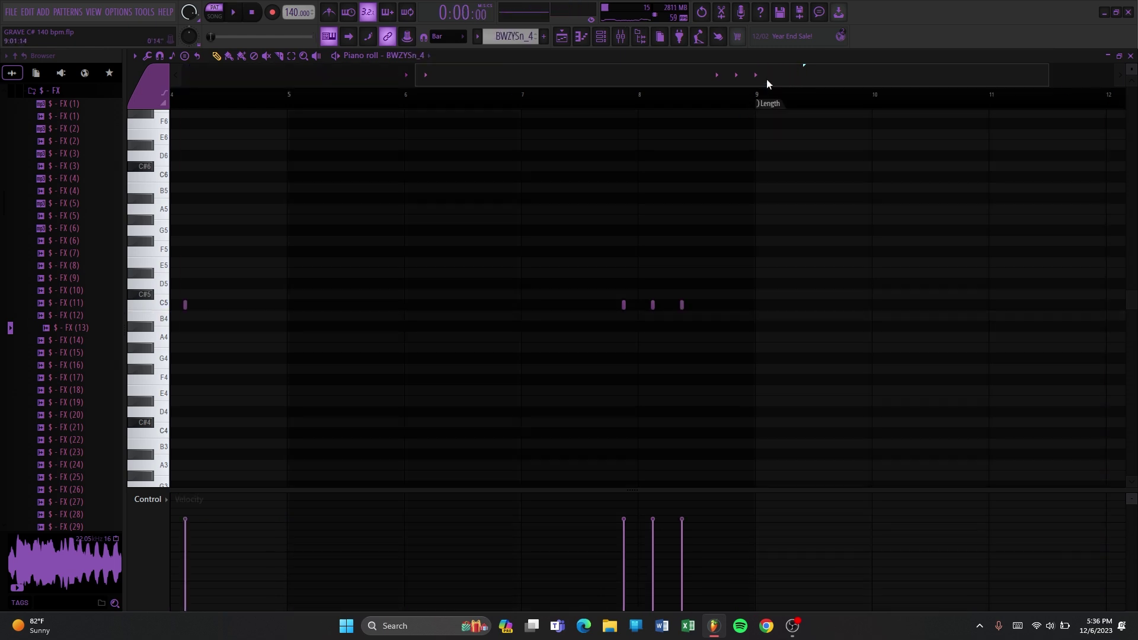
Show the whole BWZYSn_4 pattern, examine its sample's sampler settings, and play the notes from bars 3 and 7.
{"action": "left_click_drag", "start_coordinate": [766, 77], "coordinate": [446, 117]}
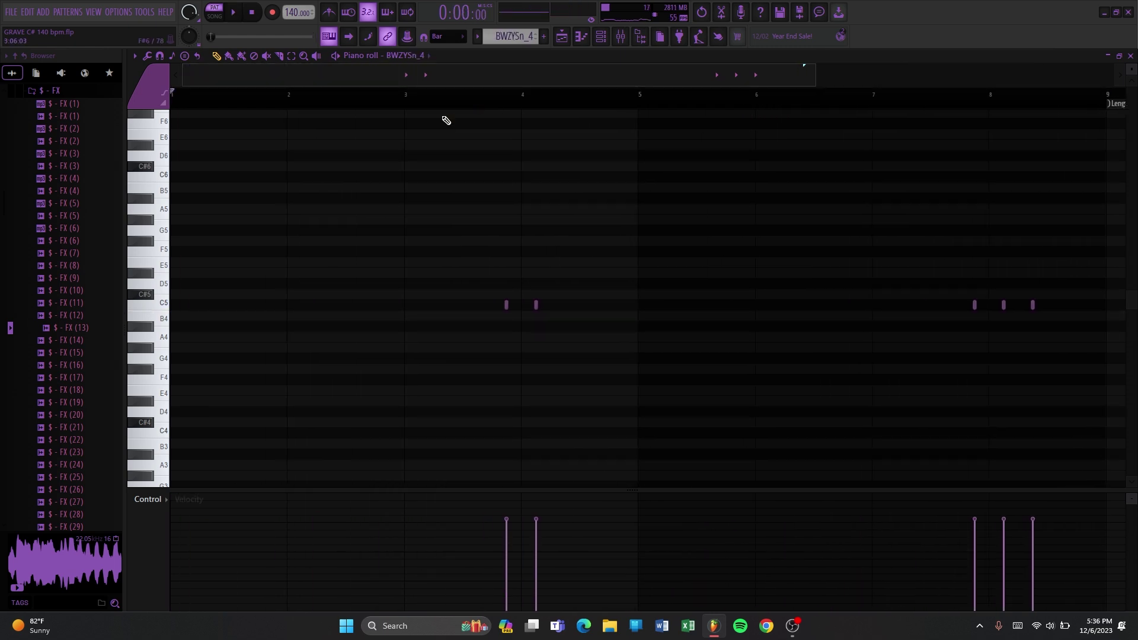
{"action": "left_click", "coordinate": [601, 37]}
{"action": "left_click", "coordinate": [664, 465]}
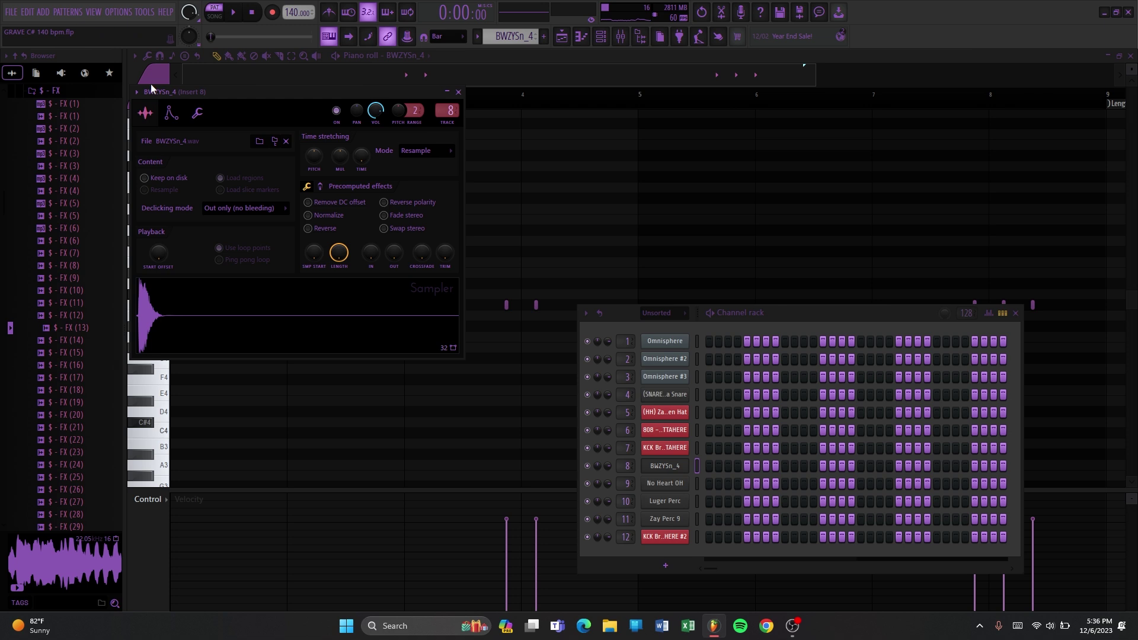
{"action": "key", "text": "F7"}
{"action": "left_click", "coordinate": [409, 95]}
{"action": "key", "text": "space"}
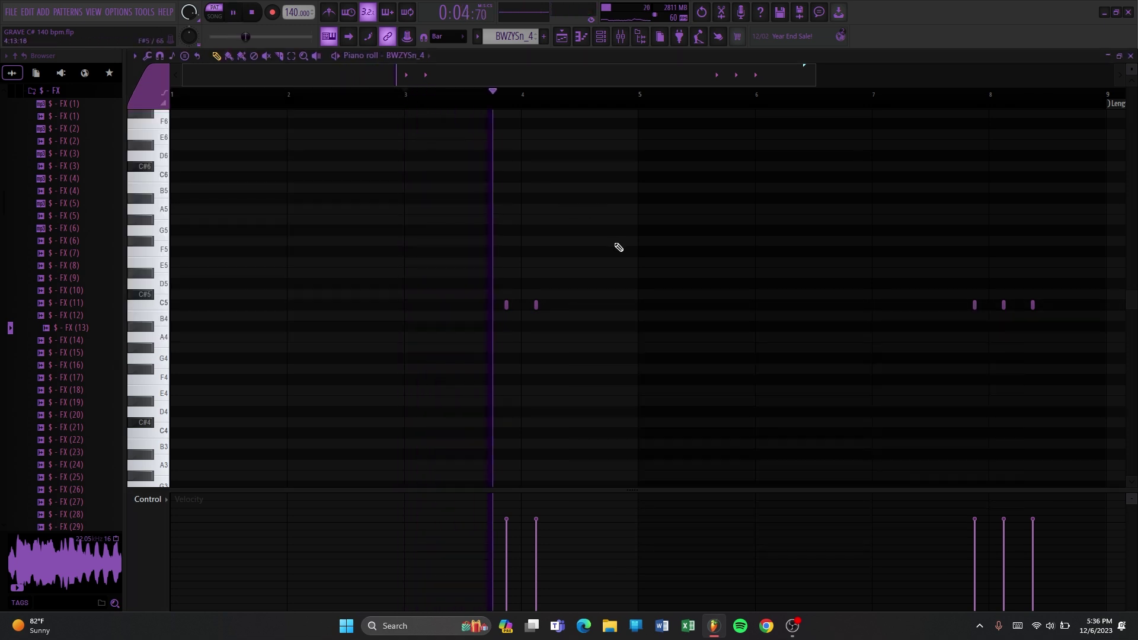
{"action": "left_click", "coordinate": [881, 99]}
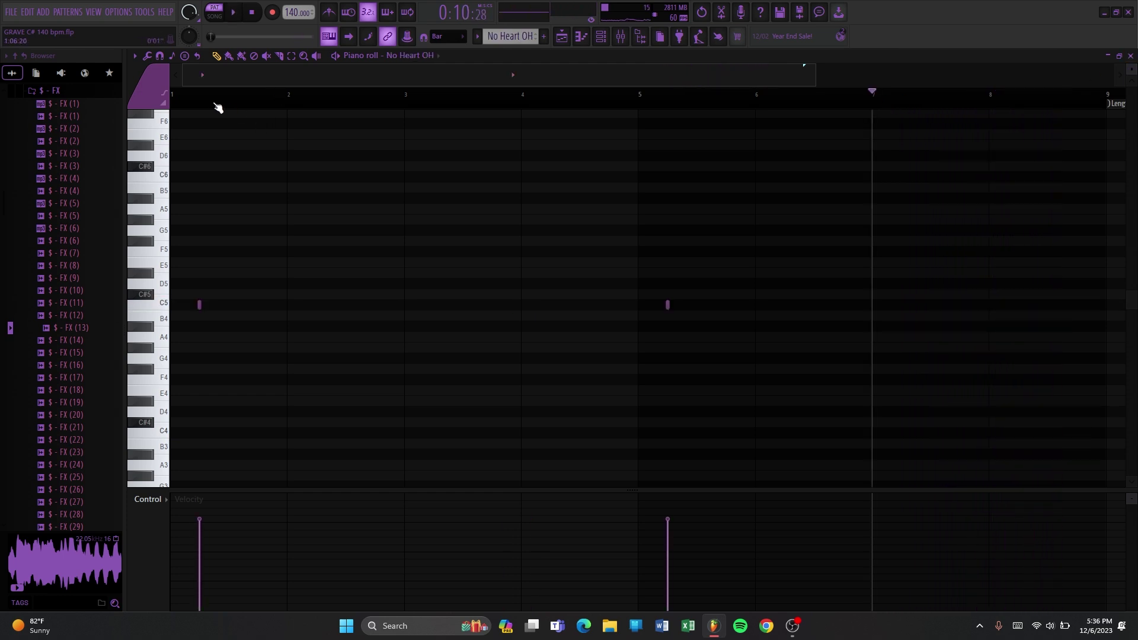
Play the No Heart OH pattern's open hat hits near bars 1 and 5.
{"action": "left_click", "coordinate": [211, 102]}
{"action": "key", "text": "space"}
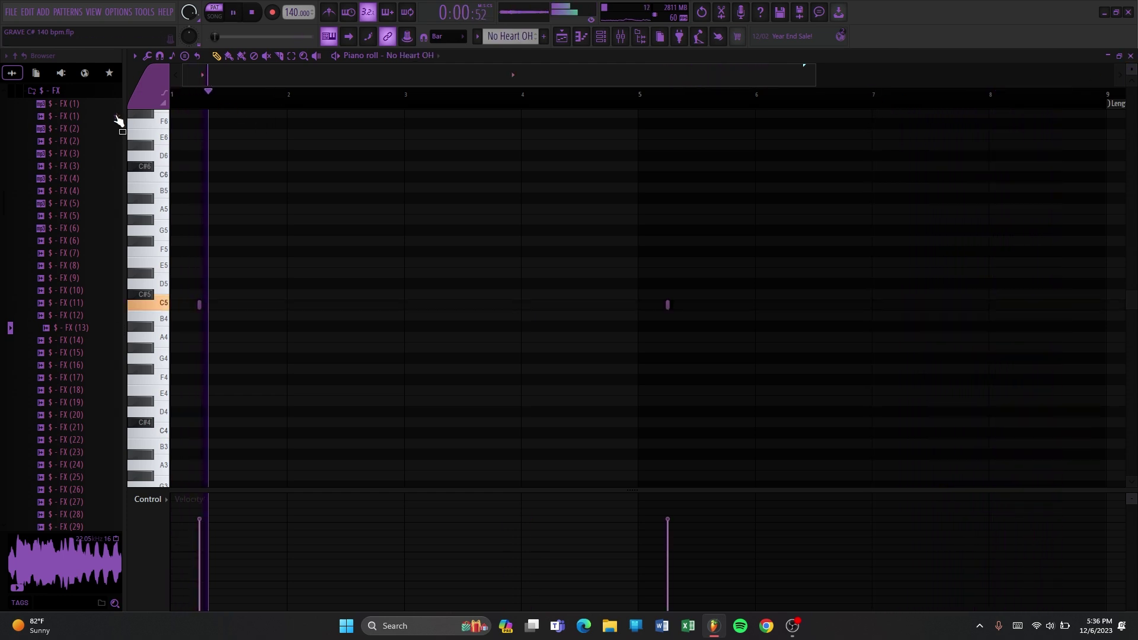
{"action": "left_click", "coordinate": [649, 94]}
{"action": "key", "text": "space"}
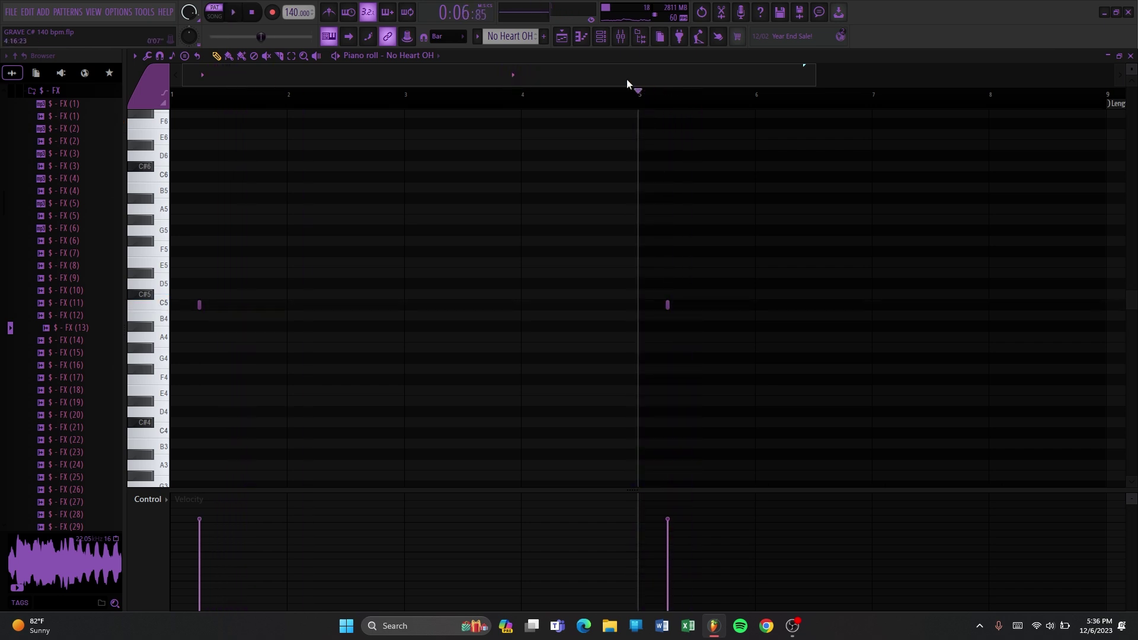
Examine the No Heart OH sample's sampler settings in the channel rack.
{"action": "left_click", "coordinate": [602, 37]}
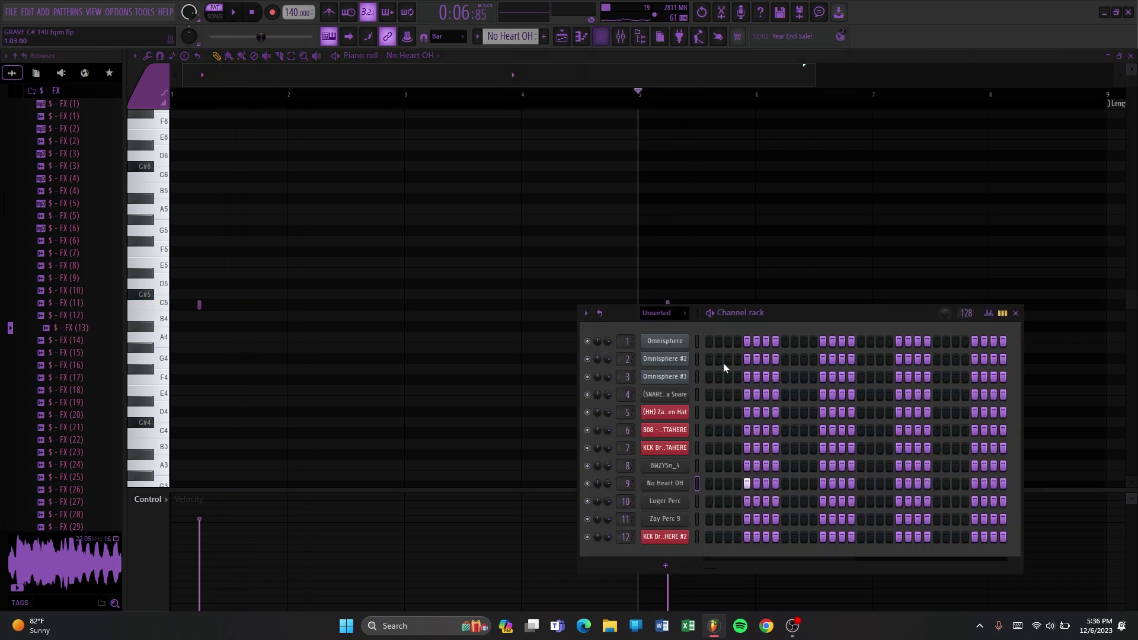
{"action": "left_click", "coordinate": [675, 483]}
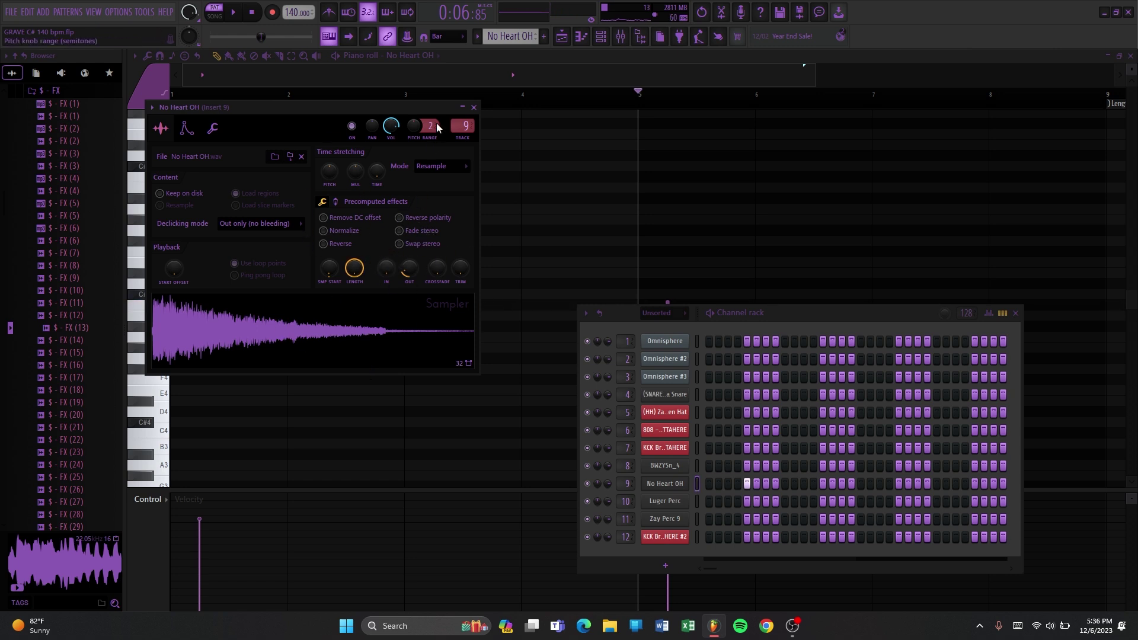
{"action": "left_click", "coordinate": [474, 108]}
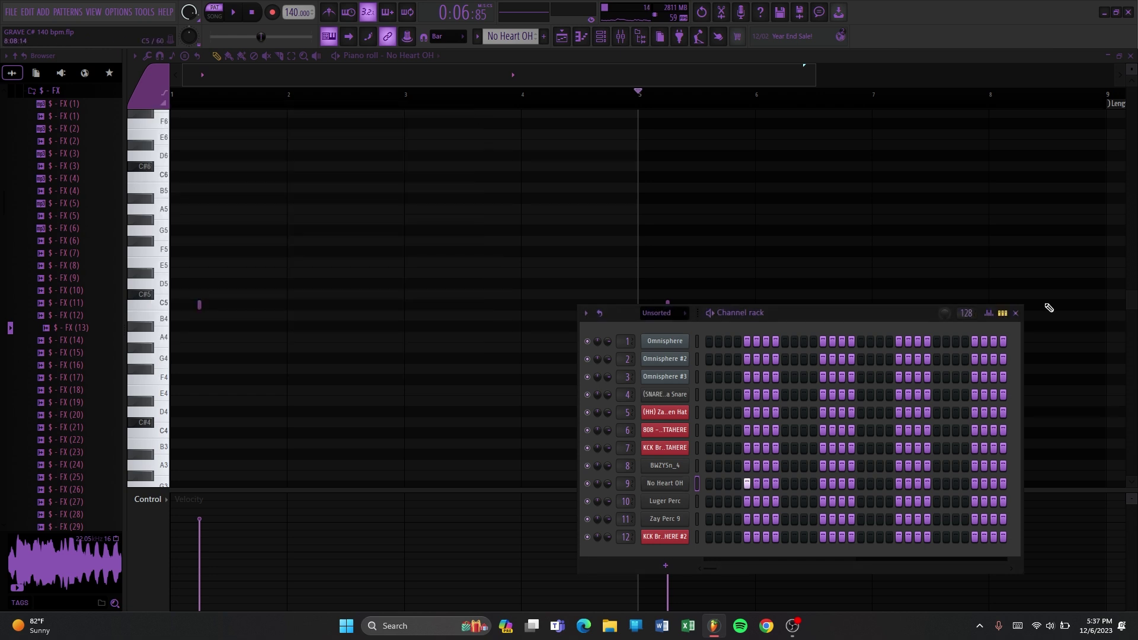
{"action": "left_click", "coordinate": [1015, 313]}
Show the Luger Perc pattern's notes and examine the Luger Perc sample's sampler settings.
{"action": "key", "text": "Down"}
{"action": "left_click", "coordinate": [406, 99]}
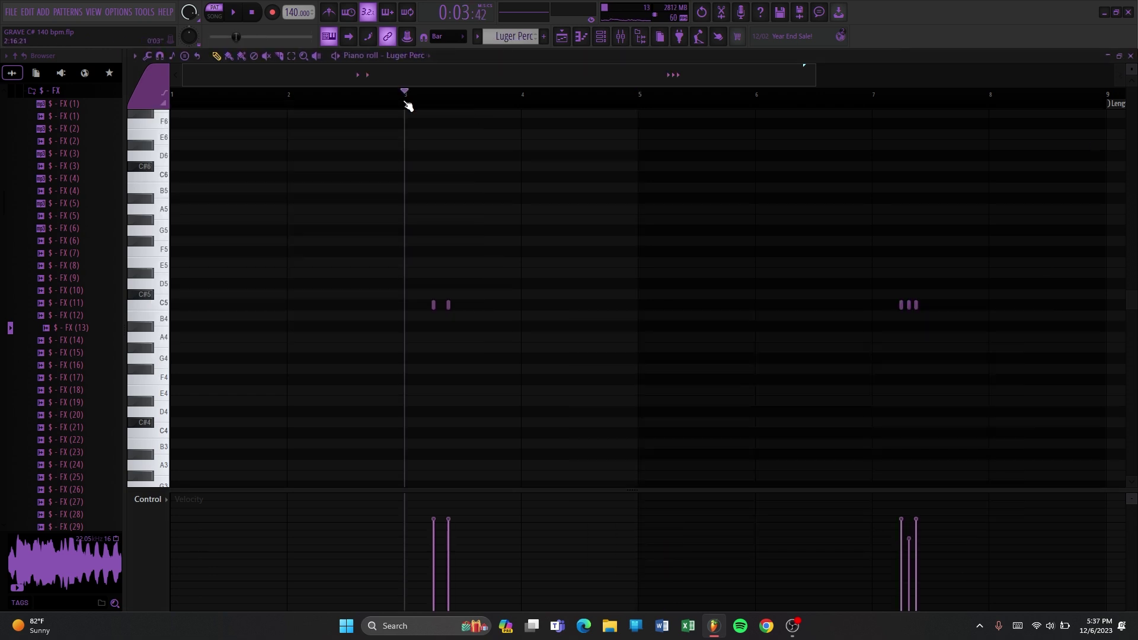
{"action": "key", "text": "F6"}
{"action": "left_click", "coordinate": [665, 501]}
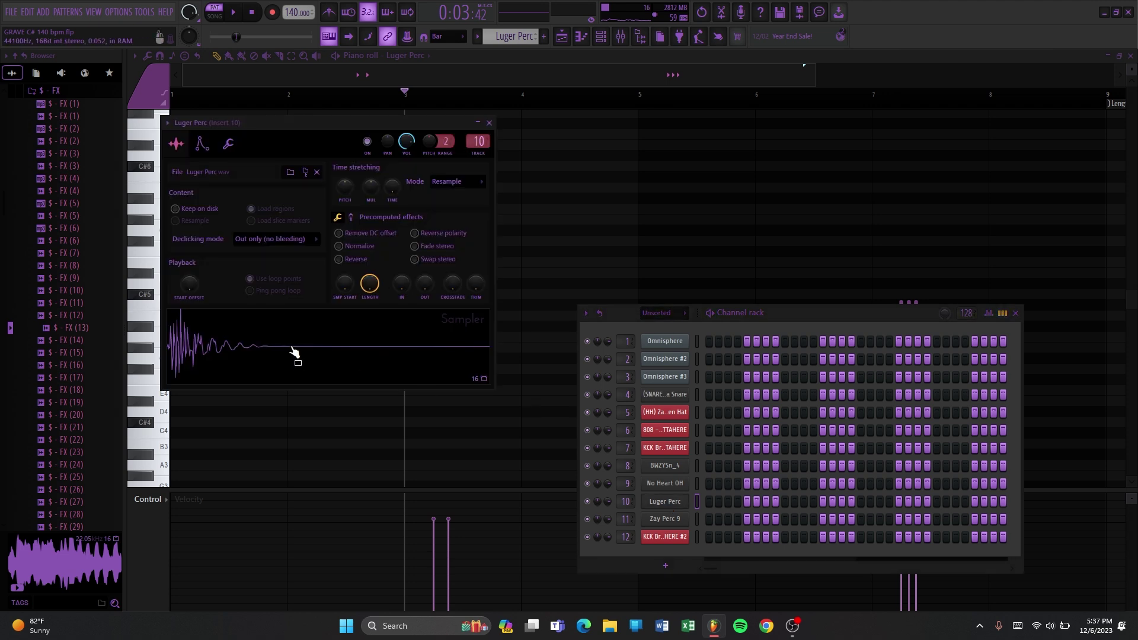
{"action": "key", "text": "Escape"}
{"action": "left_click", "coordinate": [1015, 313]}
Play the Luger Perc pattern from bar 3 and from bar 7.
{"action": "key", "text": "space"}
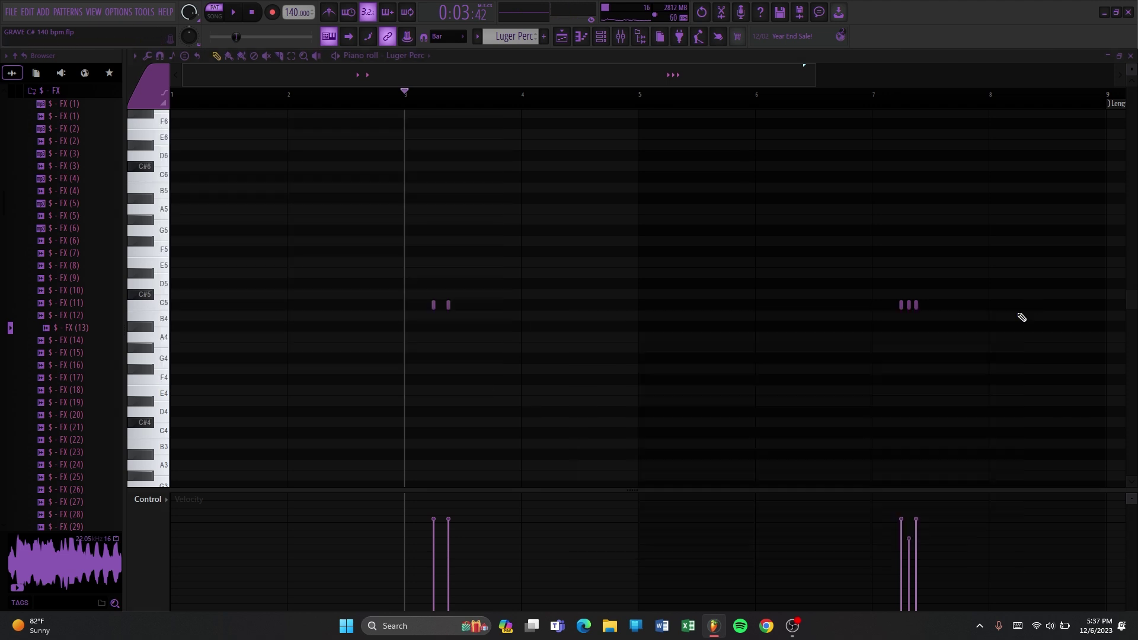
{"action": "left_click", "coordinate": [874, 101]}
{"action": "key", "text": "space"}
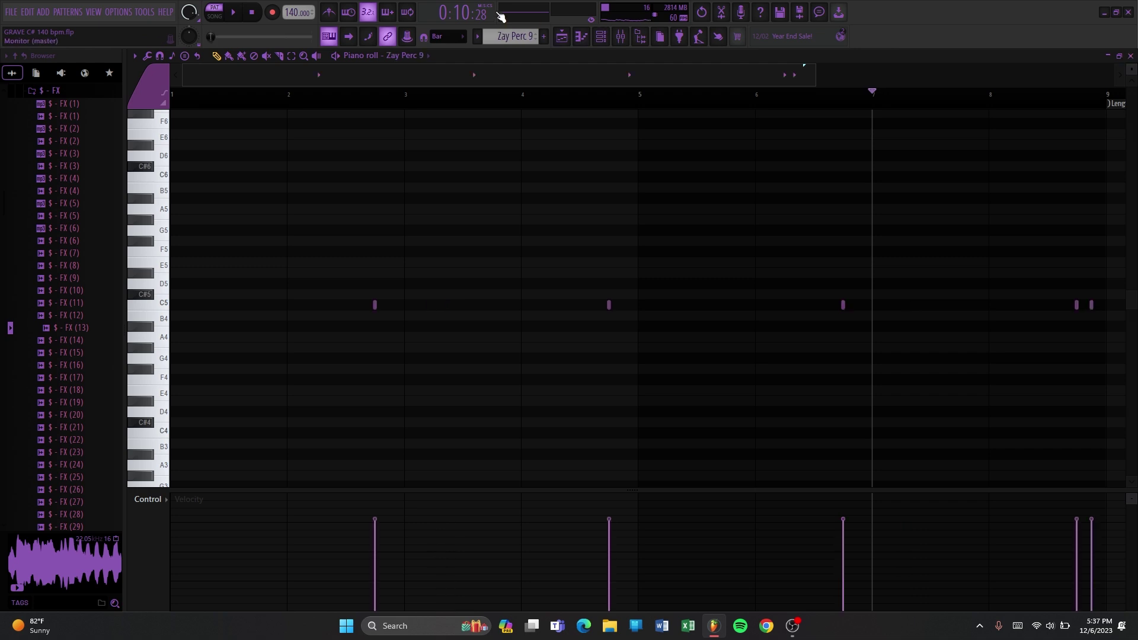
Examine and preview the Zay Perc 9 sample, and play its pattern from bar 2 and from bar 8.
{"action": "left_click", "coordinate": [603, 37]}
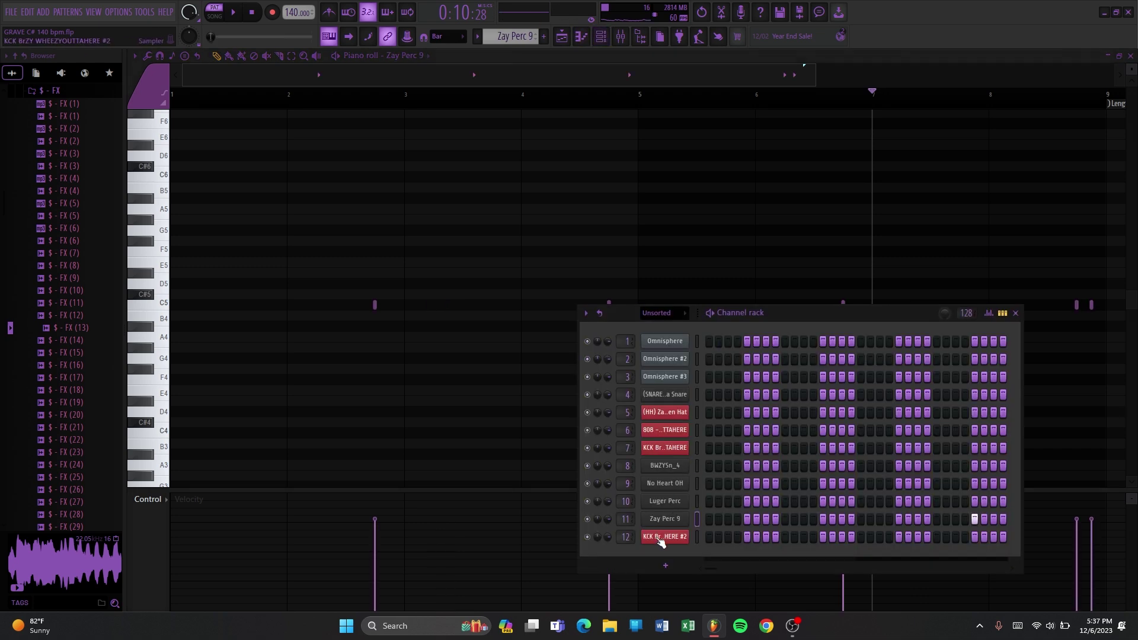
{"action": "left_click", "coordinate": [673, 519]}
{"action": "left_click", "coordinate": [353, 364]}
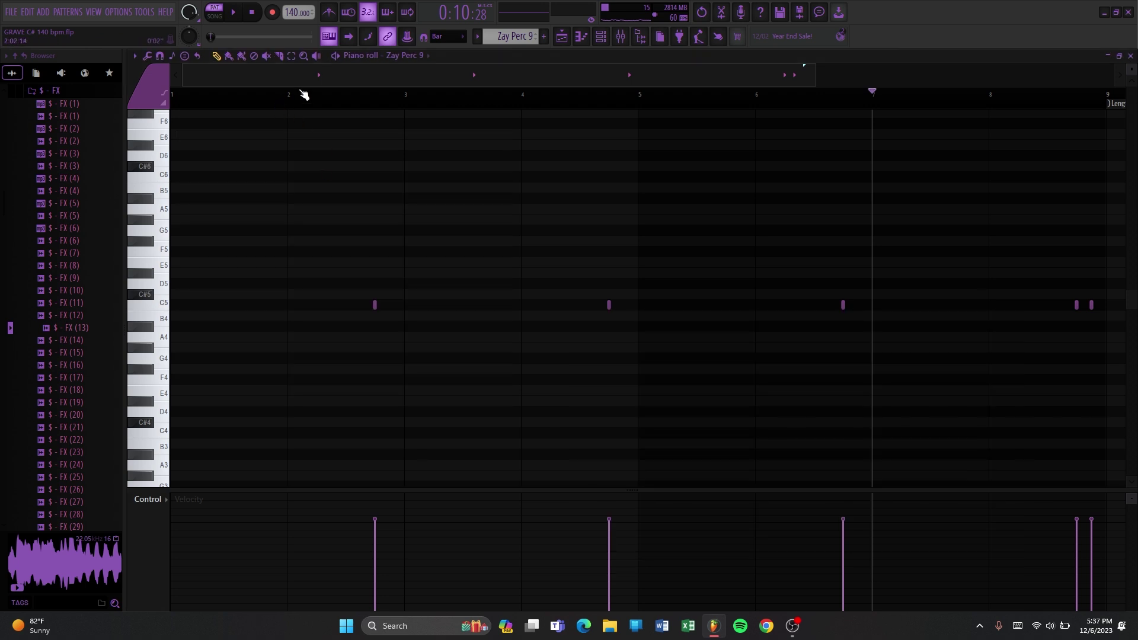
{"action": "left_click", "coordinate": [289, 96]}
{"action": "key", "text": "space"}
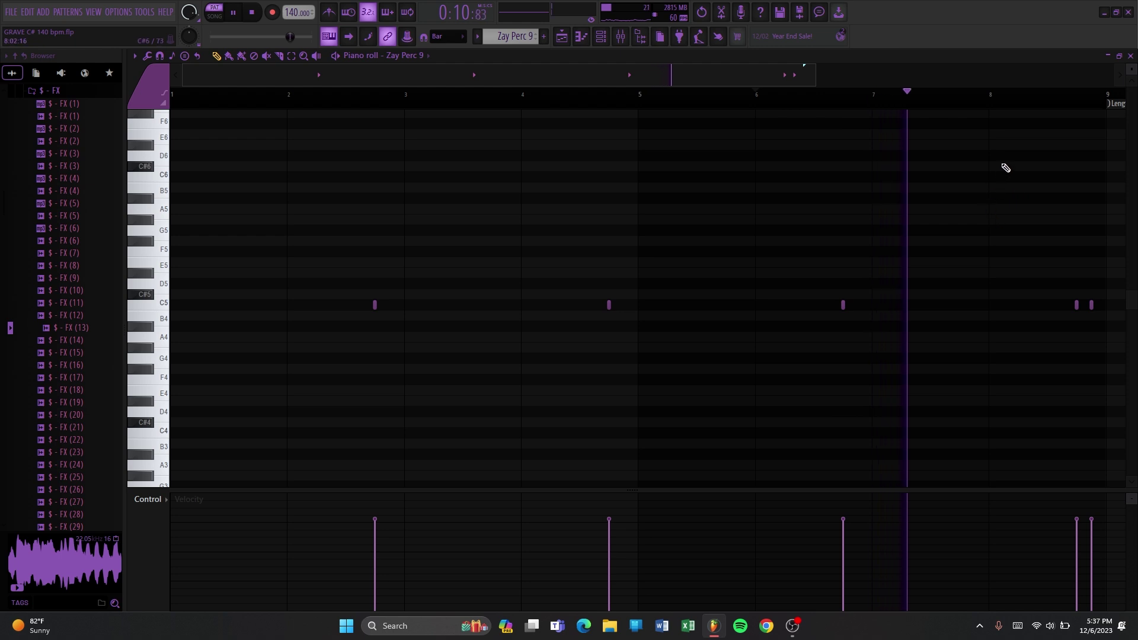
{"action": "left_click", "coordinate": [999, 99]}
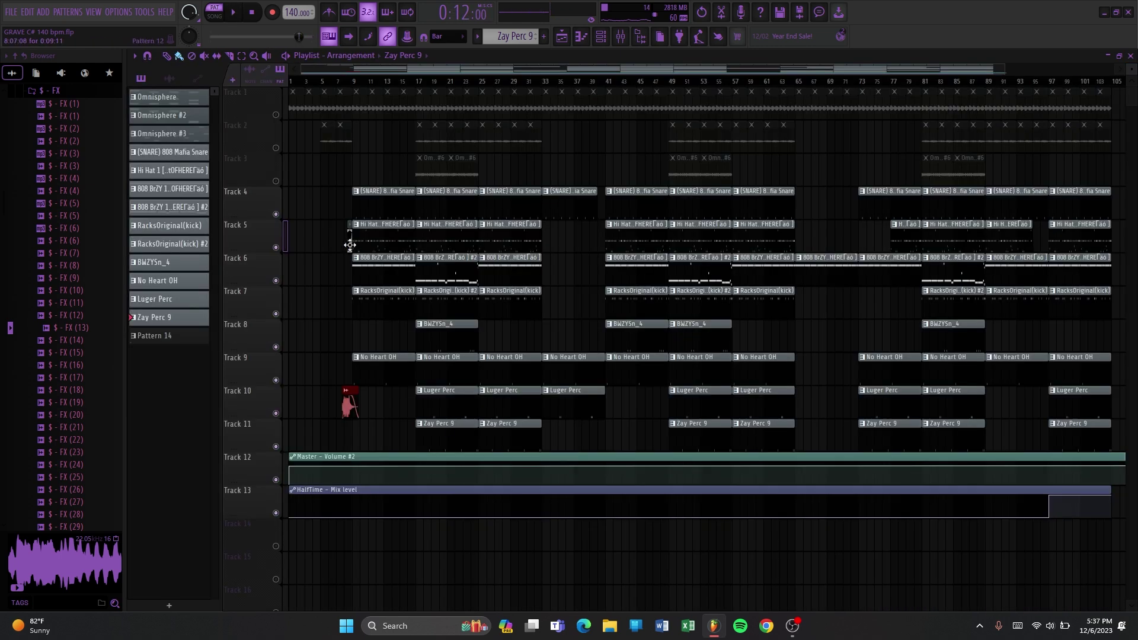
Examine the audio clip settings of the short Pattern 12 clip placed just before the hi-hats on Track 5.
{"action": "left_click", "coordinate": [349, 245]}
{"action": "double_click", "coordinate": [350, 244]}
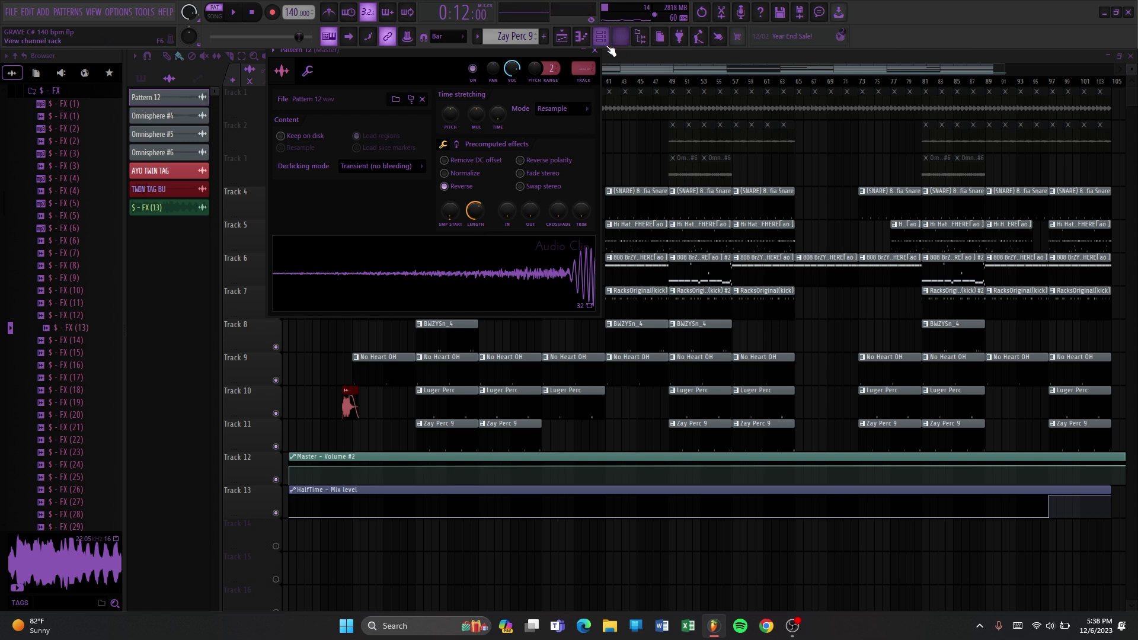
{"action": "left_click", "coordinate": [594, 50]}
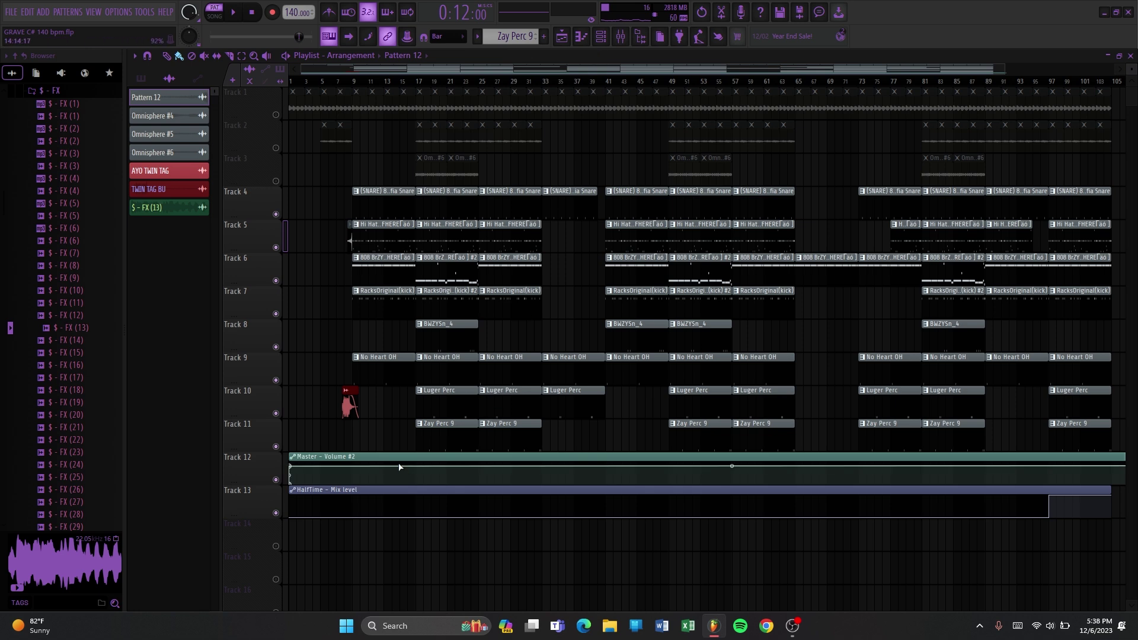
Examine the TrapDrive and Fruity Reeverb 2 settings on mixer Insert 4.
{"action": "key", "text": "F9"}
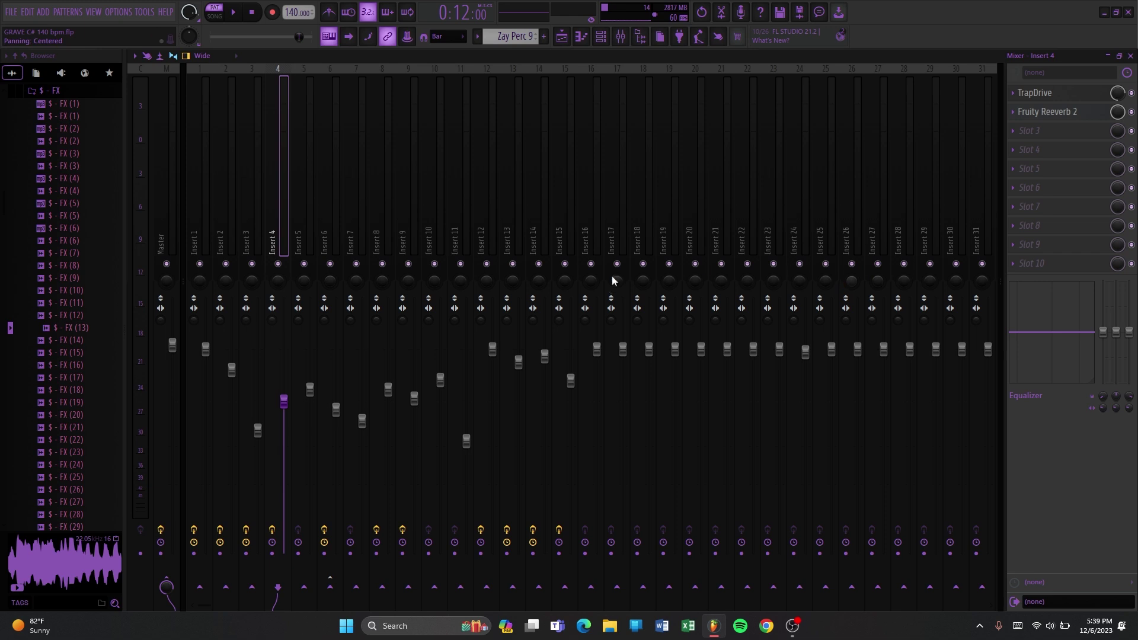
{"action": "left_click", "coordinate": [1050, 92]}
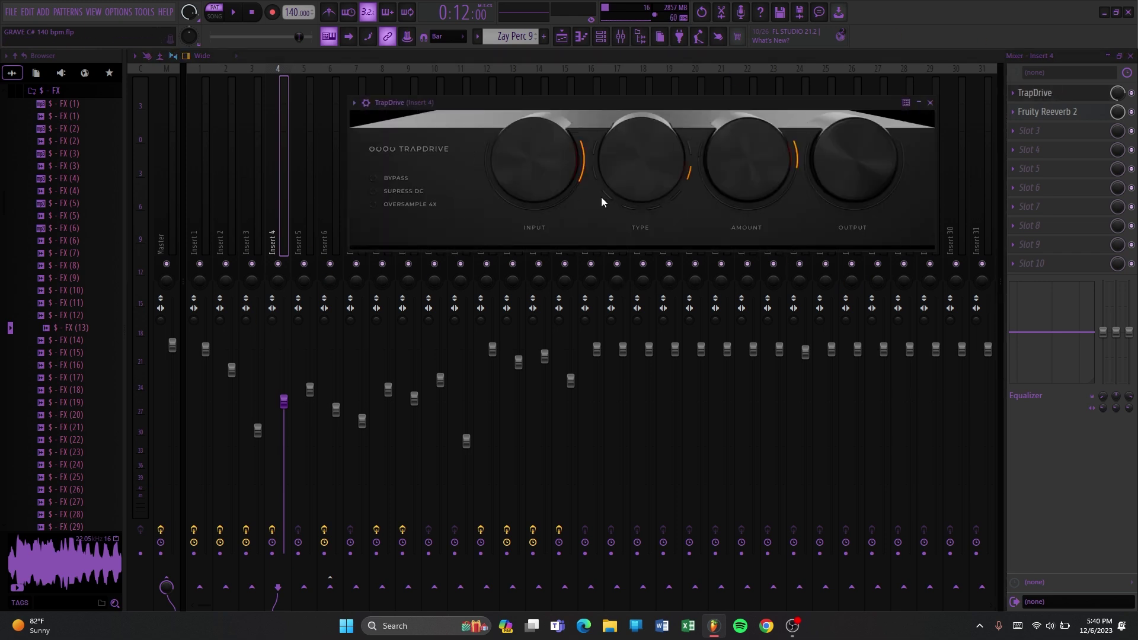
{"action": "left_click", "coordinate": [930, 103]}
{"action": "left_click", "coordinate": [1046, 111]}
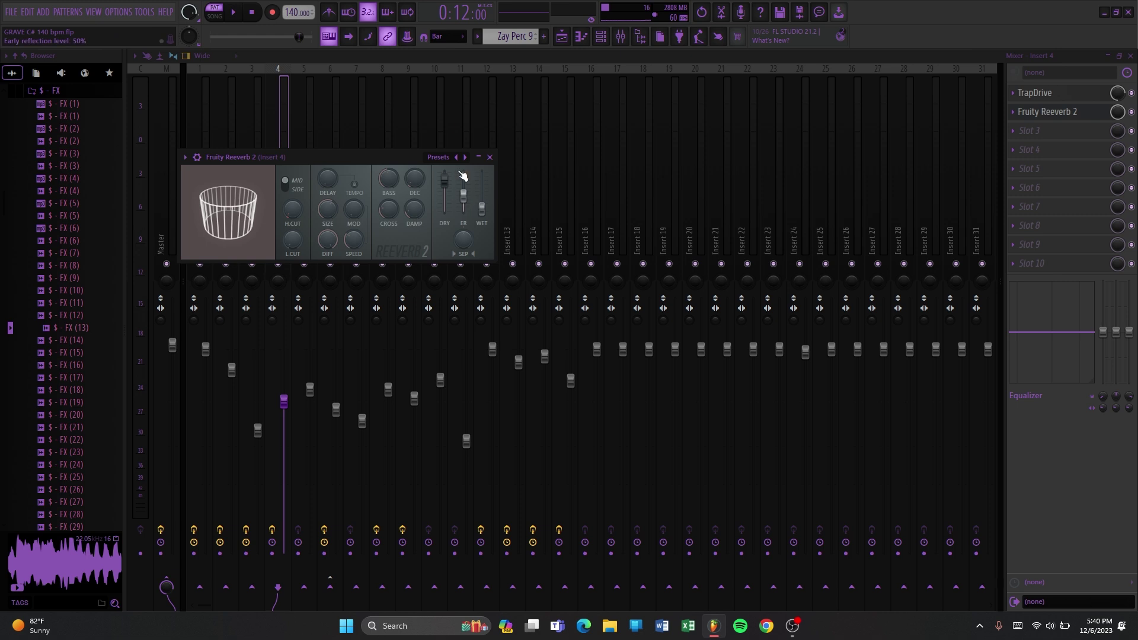
{"action": "left_click", "coordinate": [490, 158]}
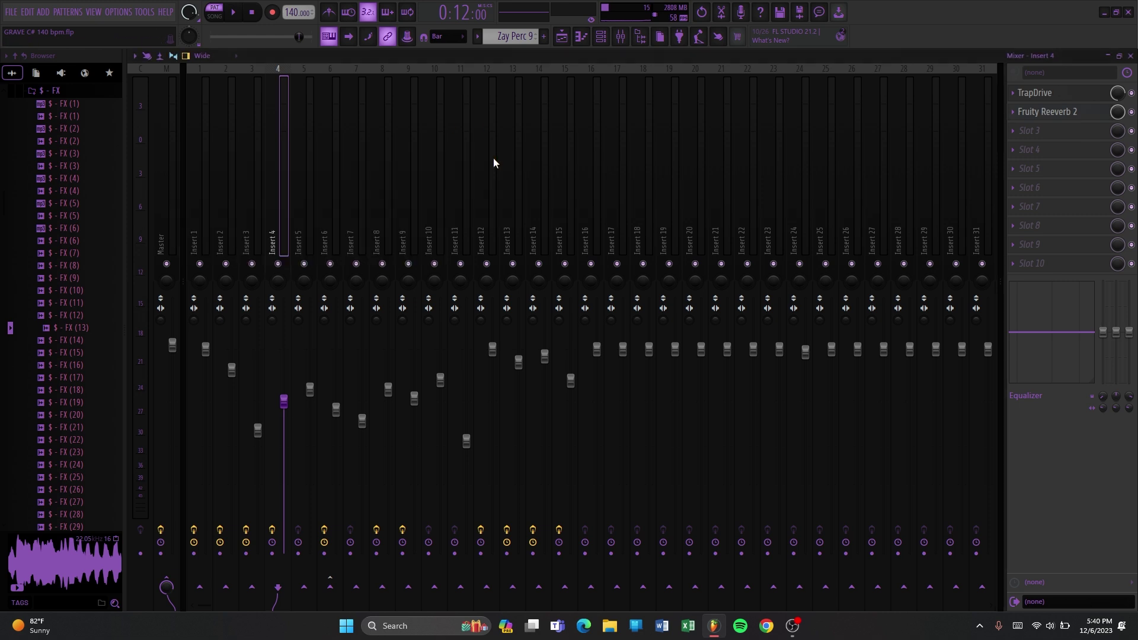
Check mixer Insert 5 for effects and examine the RC-20 Retro Color and Fruity parametric EQ 2 settings on Insert 6.
{"action": "left_click", "coordinate": [295, 257]}
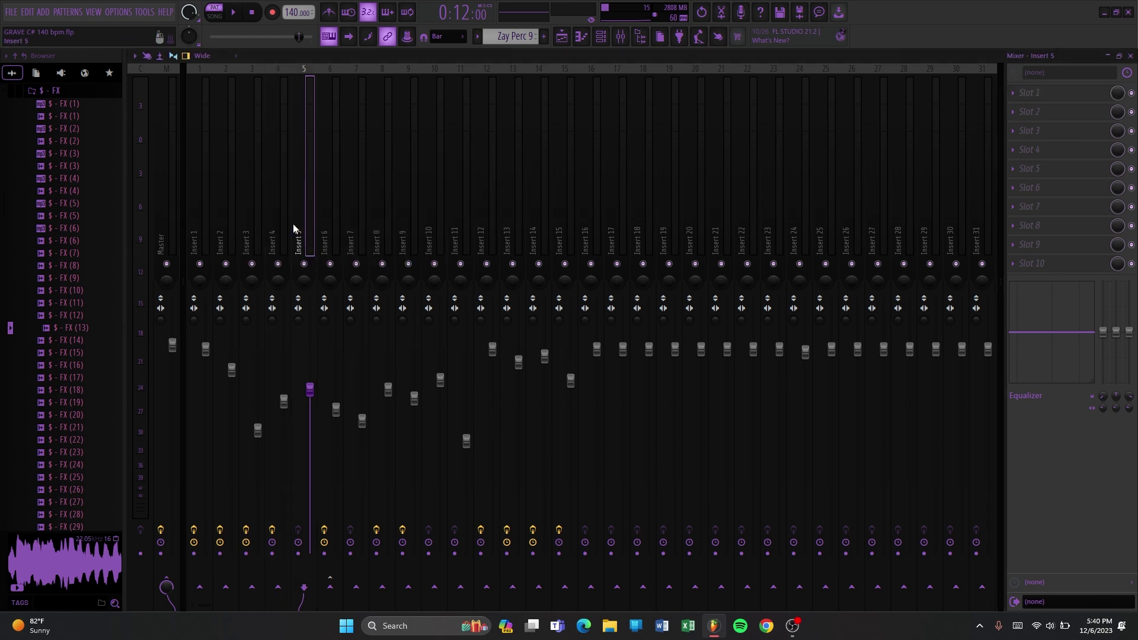
{"action": "left_click", "coordinate": [343, 218]}
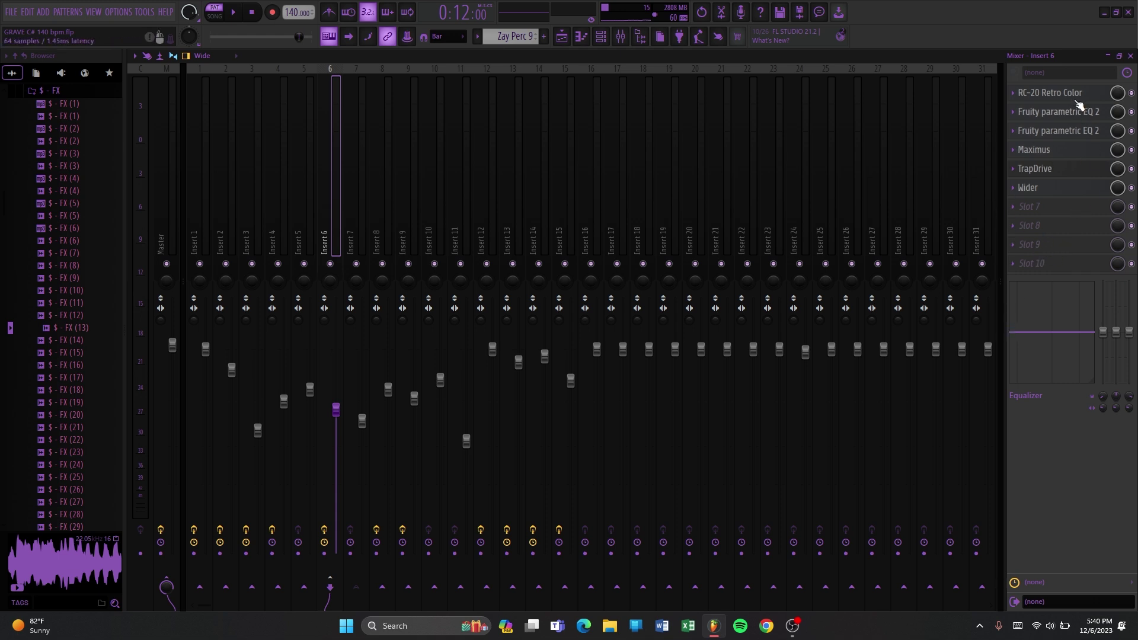
{"action": "left_click", "coordinate": [1061, 92]}
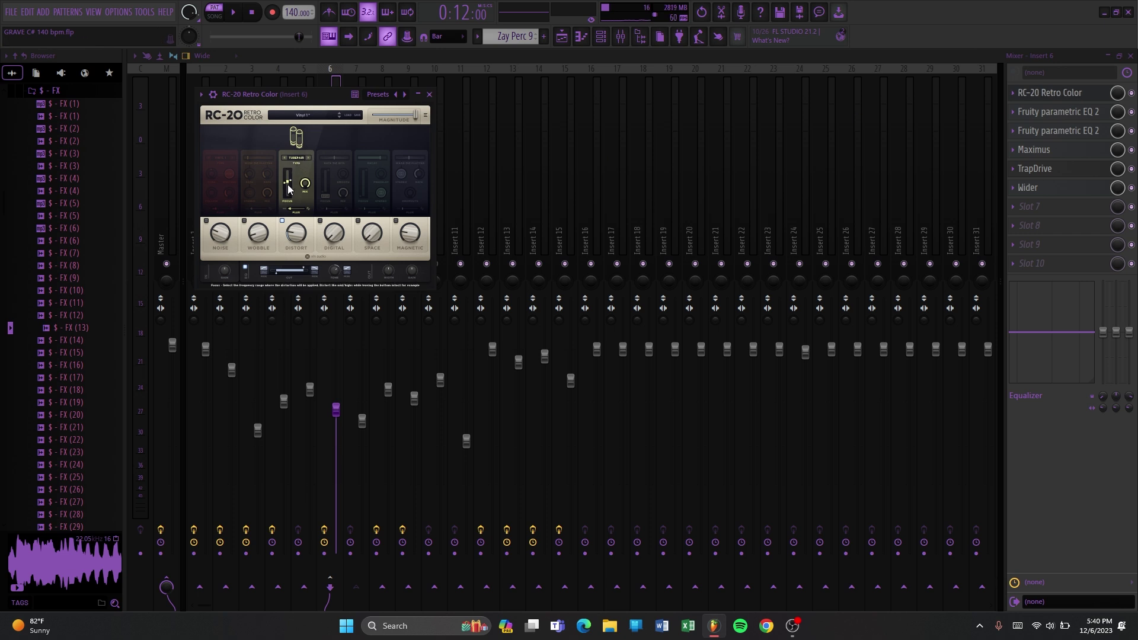
{"action": "left_click", "coordinate": [429, 95]}
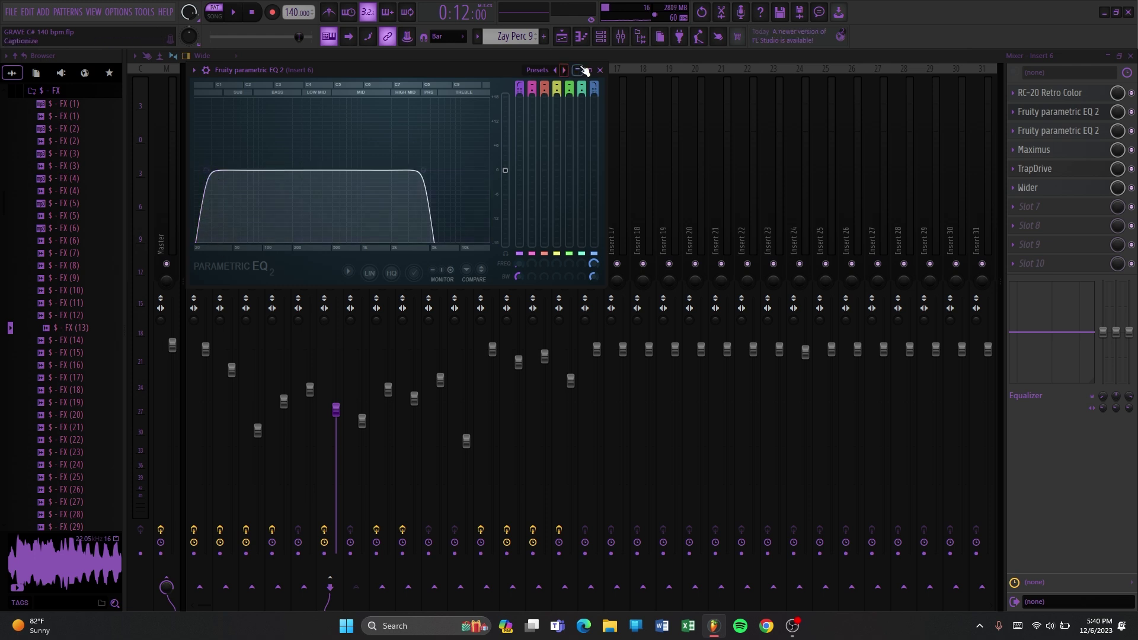
{"action": "left_click", "coordinate": [578, 70]}
{"action": "left_click", "coordinate": [1066, 132]}
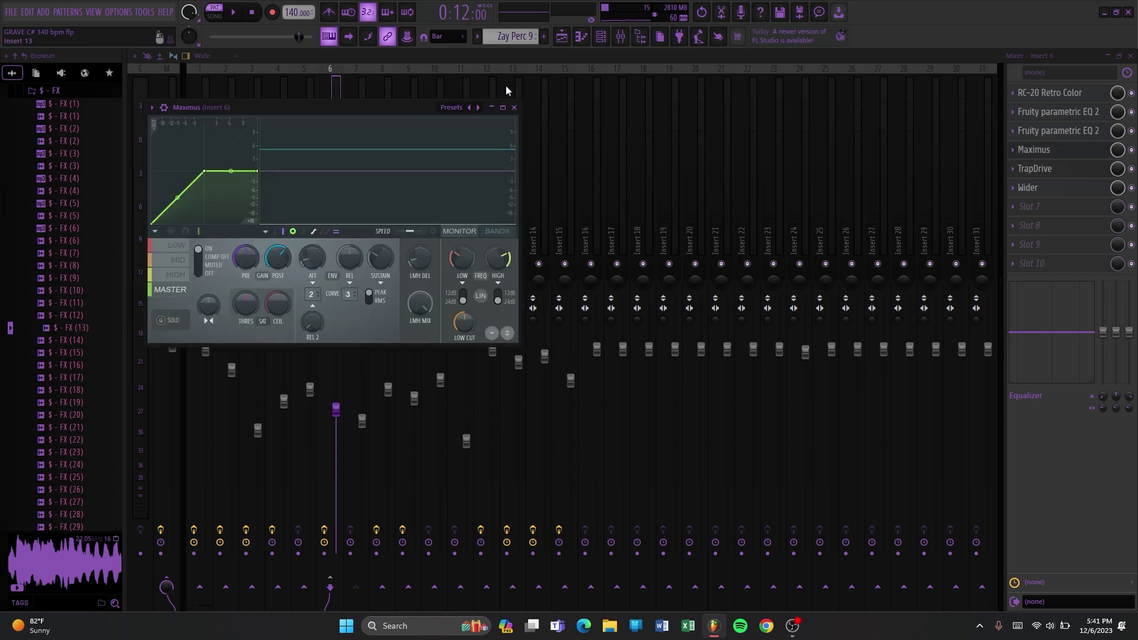
Examine the Maximus, TrapDrive and Wider settings on mixer Insert 6.
{"action": "left_click", "coordinate": [514, 107]}
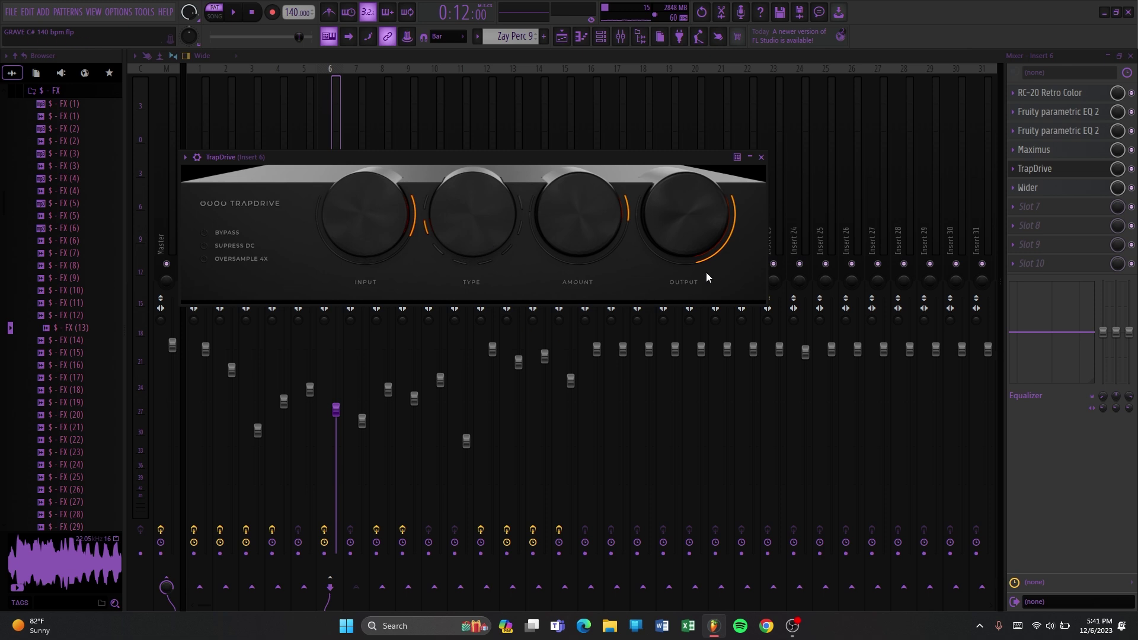
{"action": "left_click", "coordinate": [761, 157]}
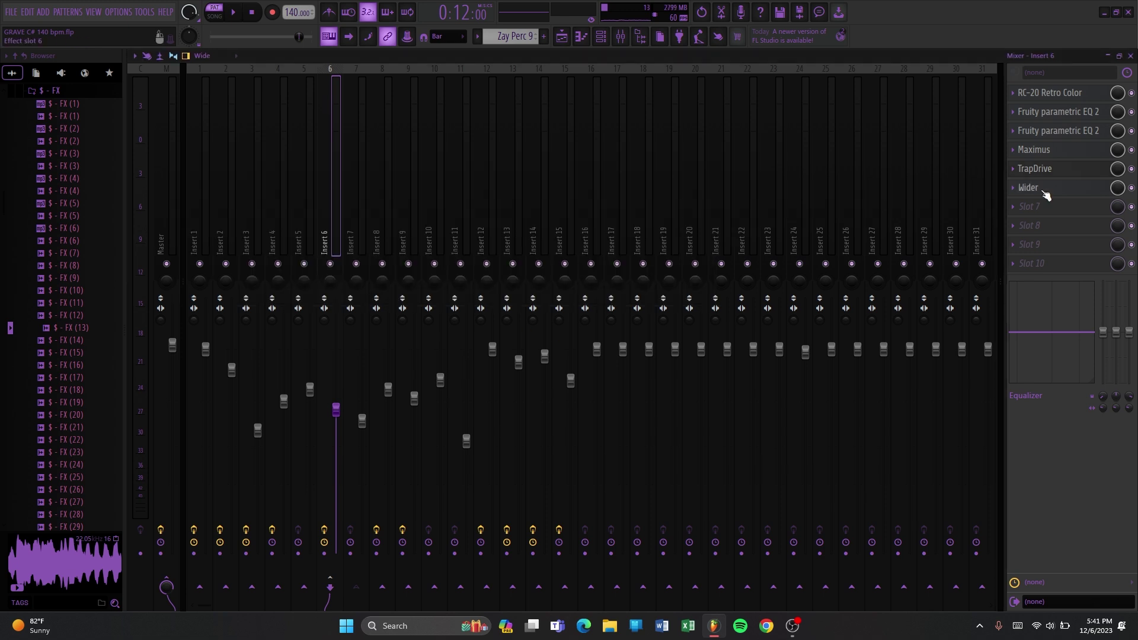
{"action": "left_click", "coordinate": [1044, 193]}
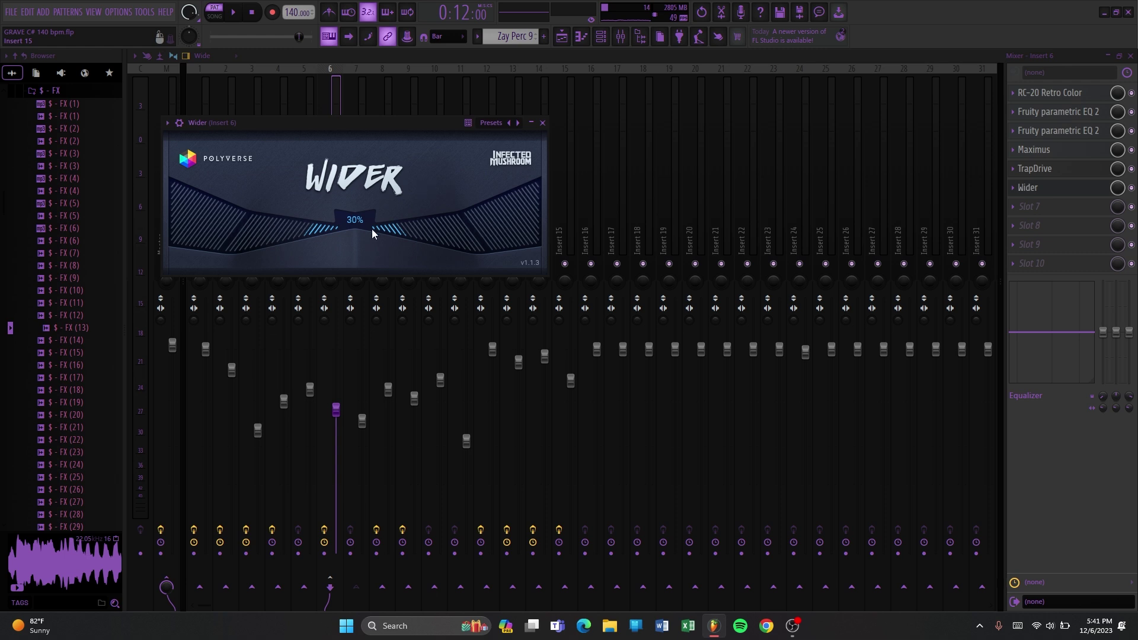
{"action": "left_click", "coordinate": [543, 122]}
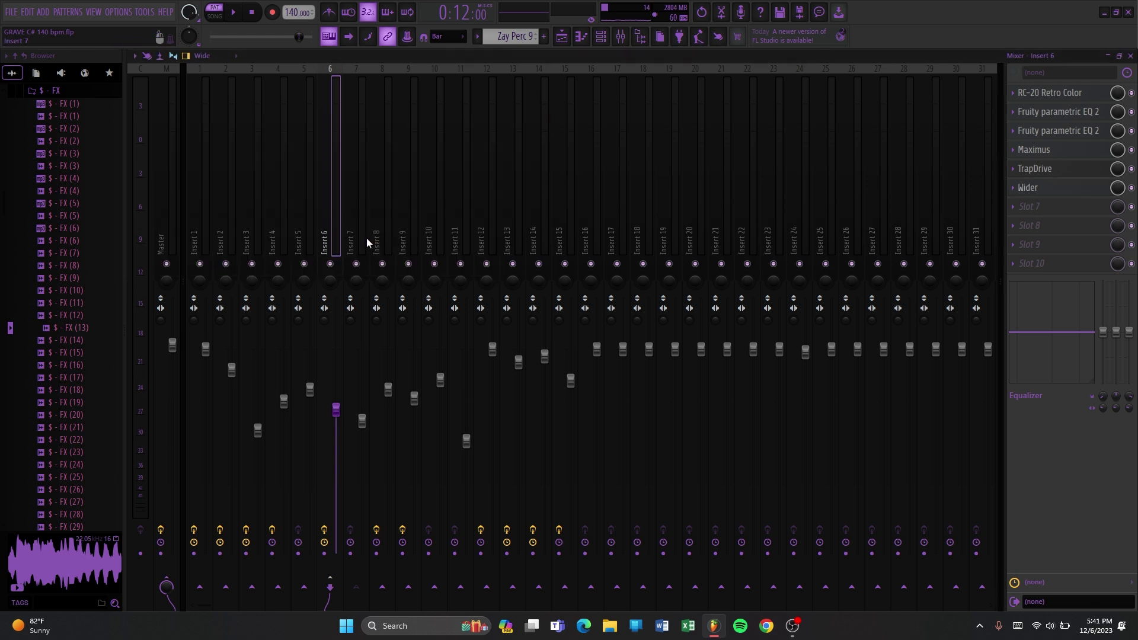
Check the effect slots of mixer Inserts 7, 9 and 10, and view the Wider settings on Insert 9.
{"action": "left_click", "coordinate": [365, 238]}
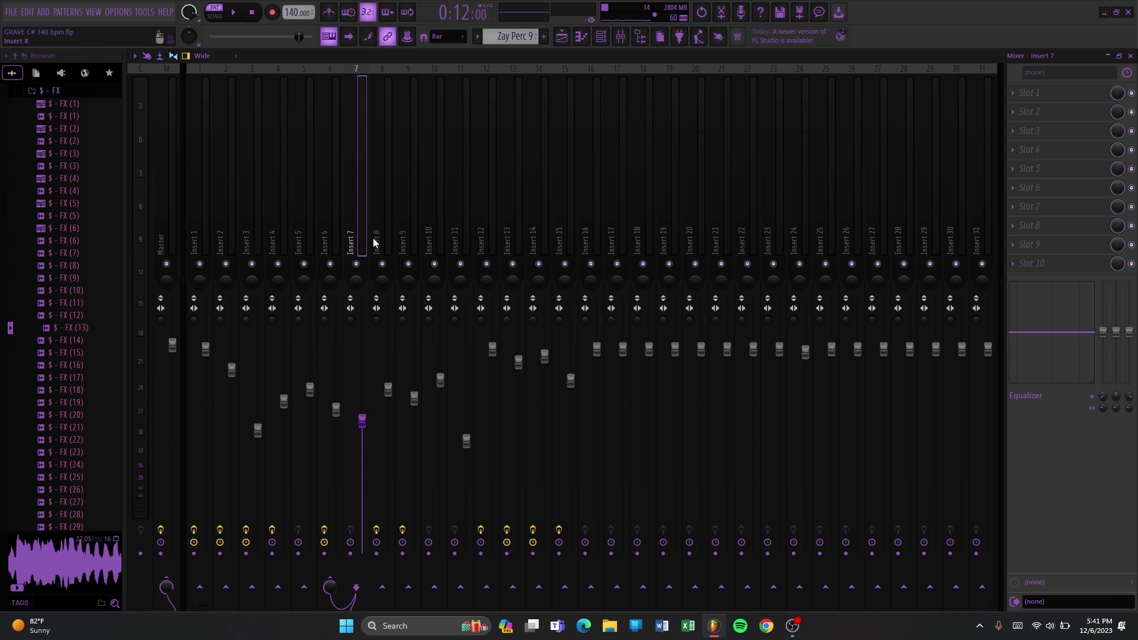
{"action": "left_click", "coordinate": [397, 239]}
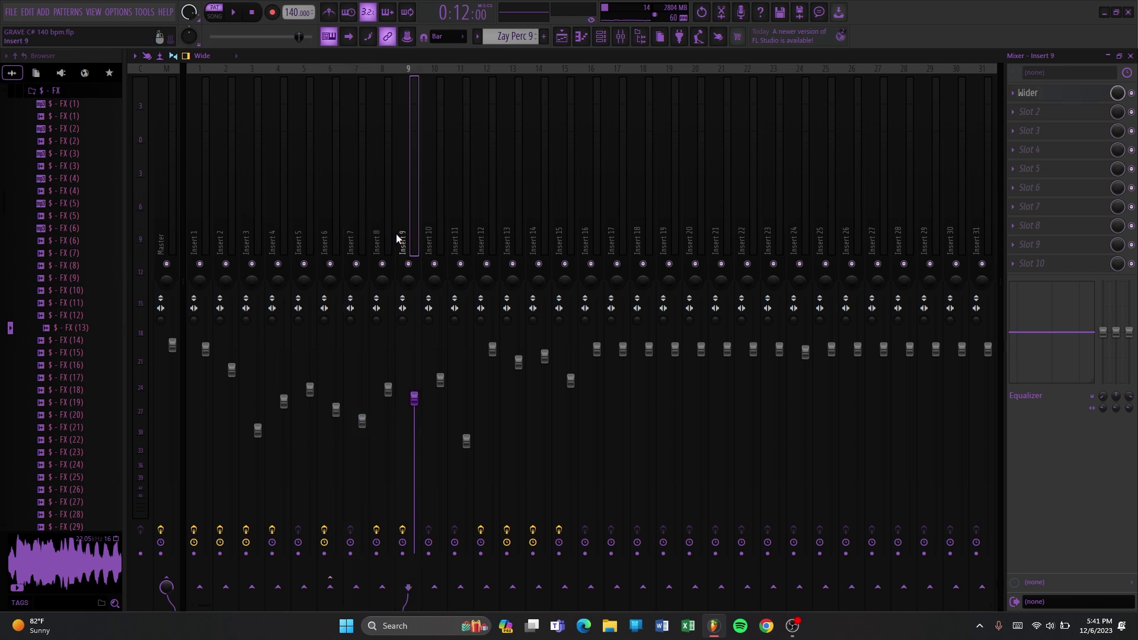
{"action": "left_click", "coordinate": [1052, 104]}
{"action": "left_click", "coordinate": [603, 205]}
{"action": "left_click", "coordinate": [436, 230]}
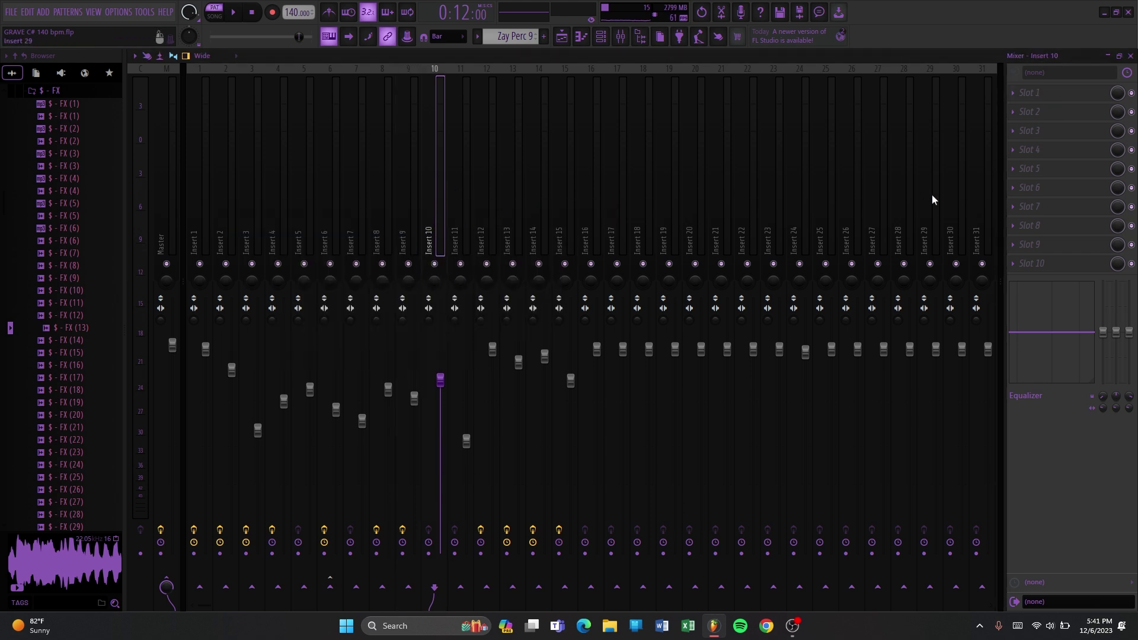
Check the effect slots of mixer Insert 11 and examine the Fruity parametric EQ 2 settings on the Master track.
{"action": "left_click", "coordinate": [460, 231]}
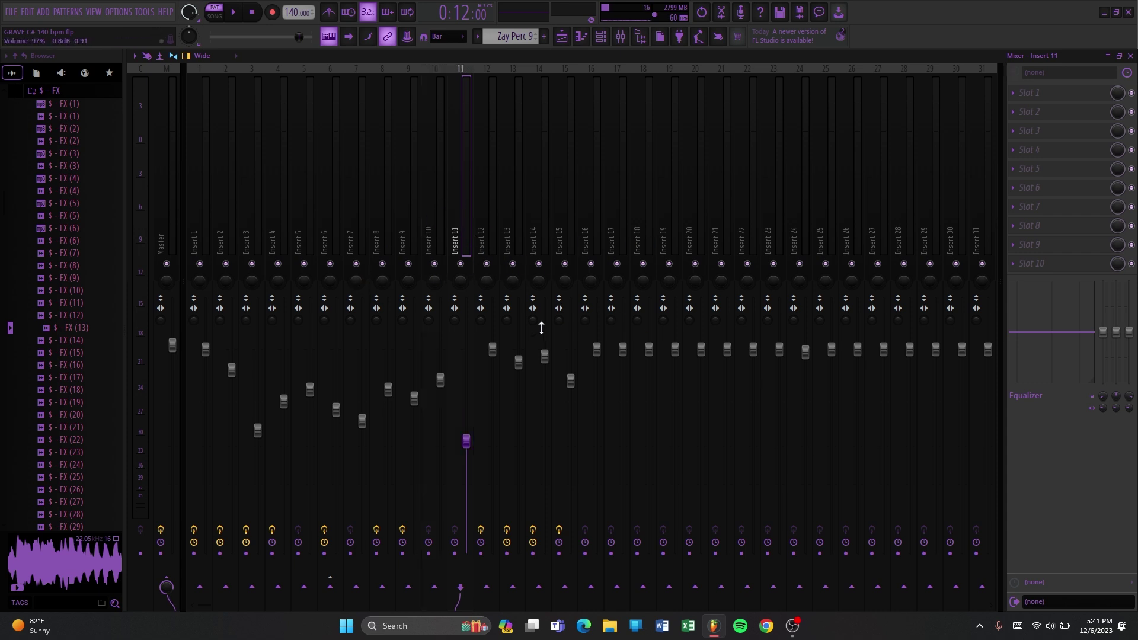
{"action": "left_click", "coordinate": [169, 189]}
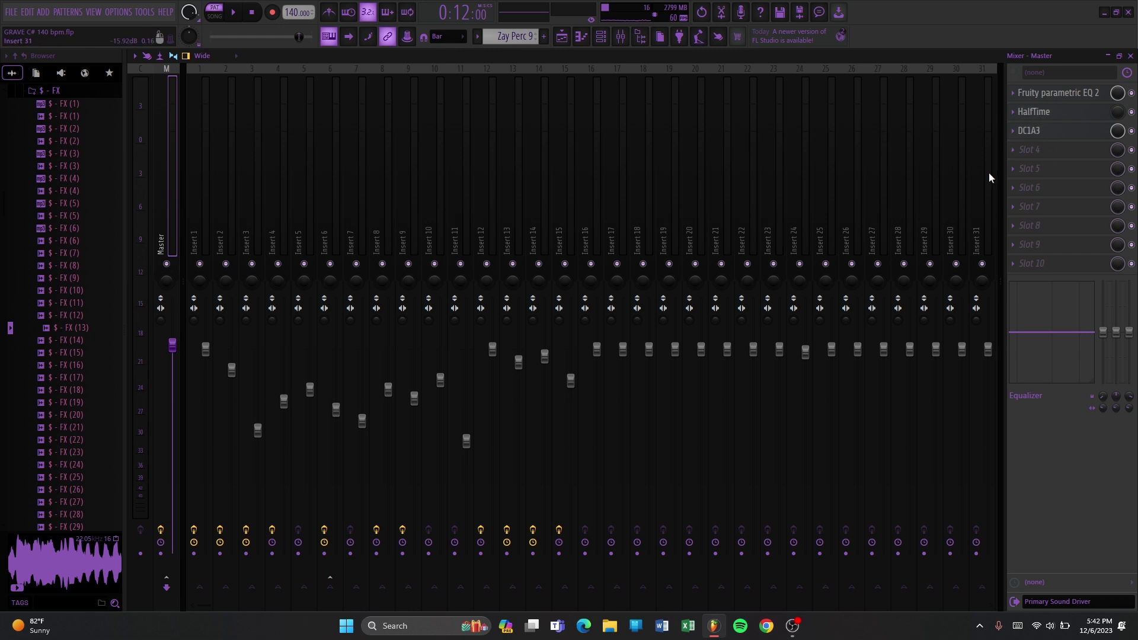
{"action": "left_click", "coordinate": [1076, 96]}
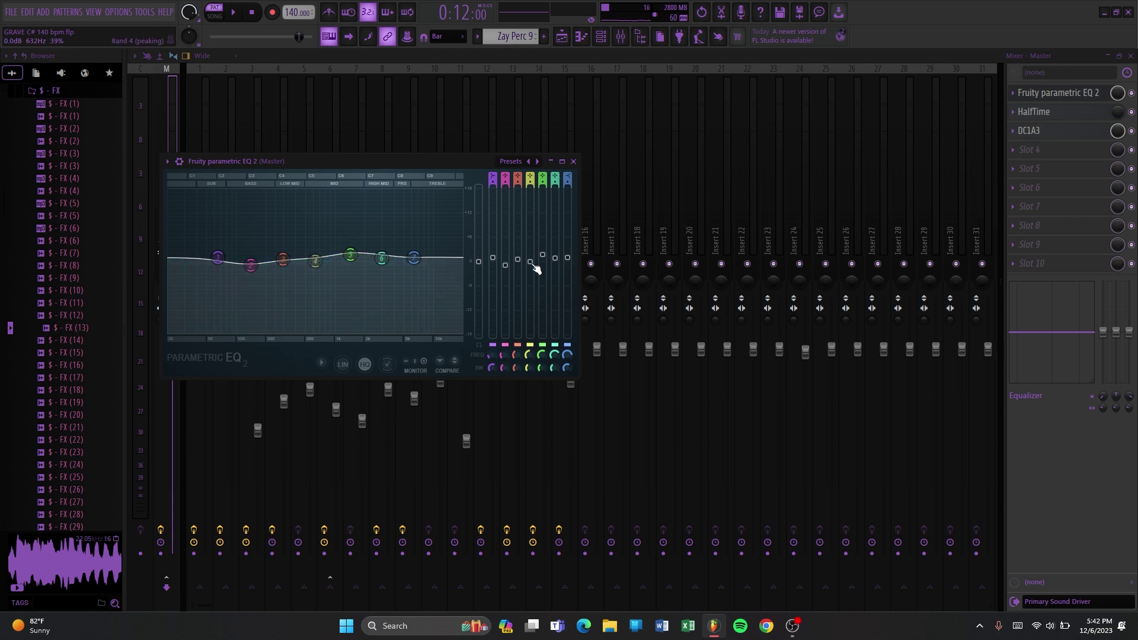
{"action": "left_click", "coordinate": [573, 161]}
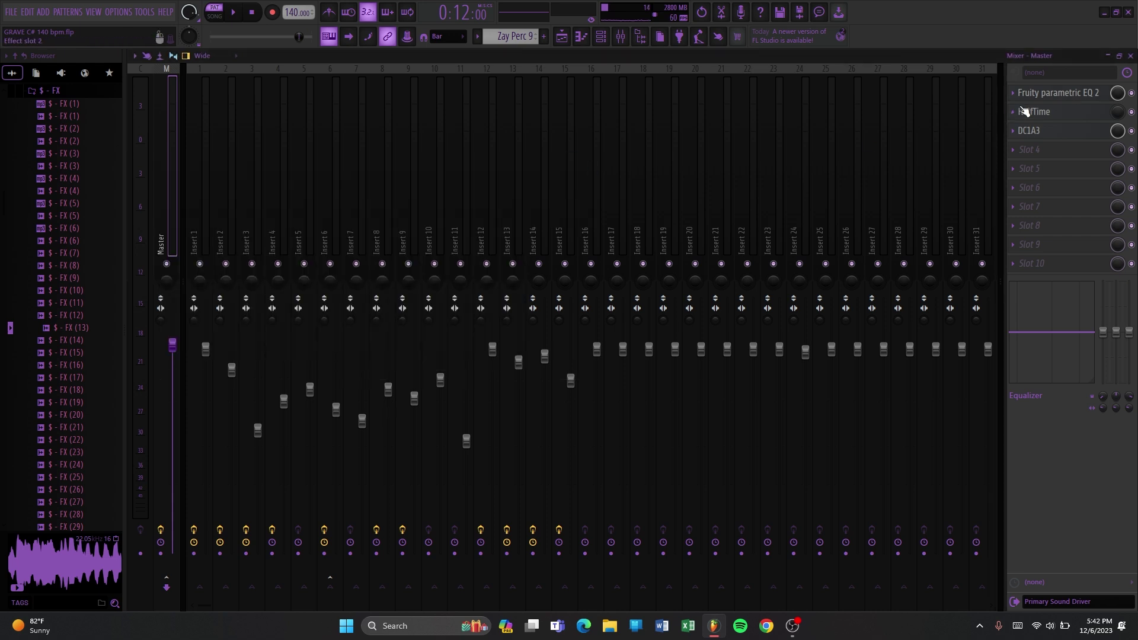
Examine the HalfTime and DC1A3 settings on the Master track.
{"action": "left_click", "coordinate": [1031, 112]}
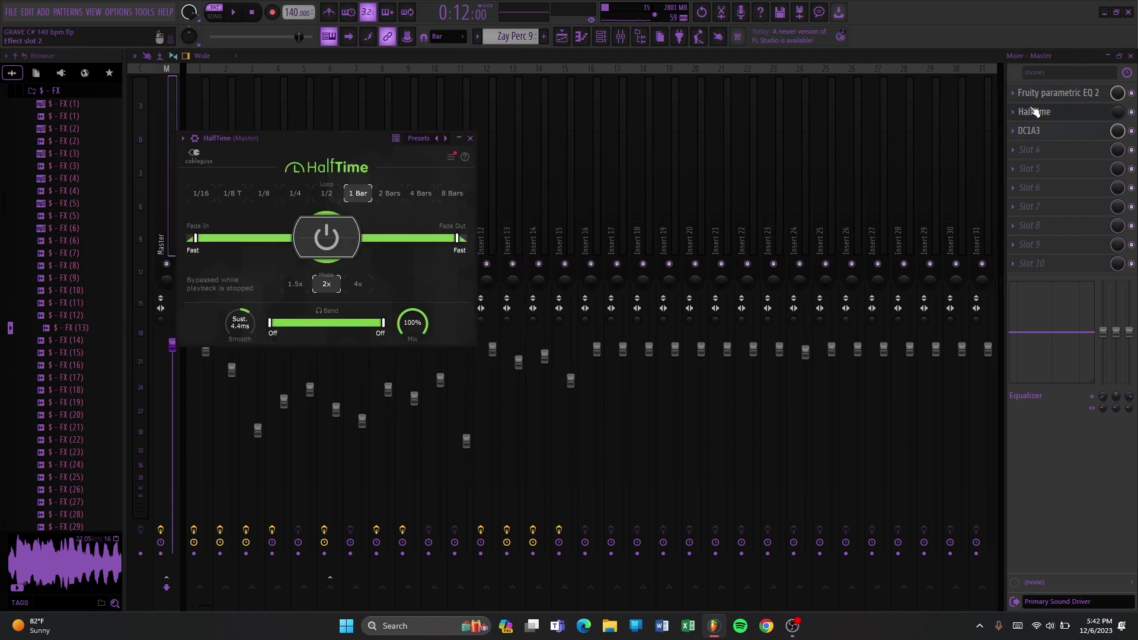
{"action": "left_click", "coordinate": [470, 139]}
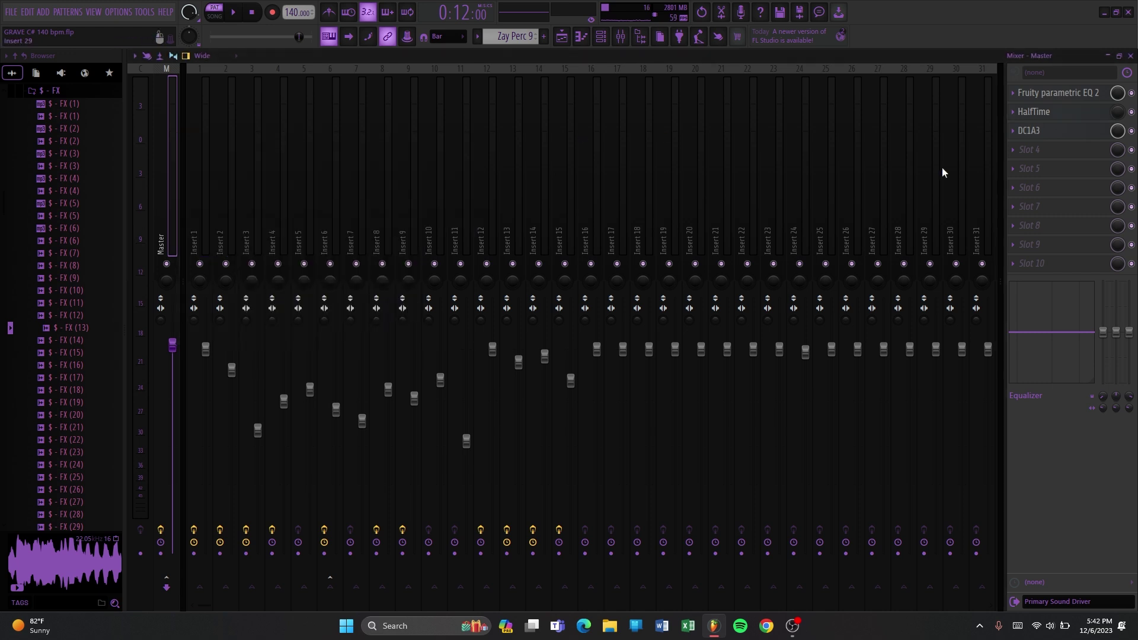
{"action": "left_click", "coordinate": [1035, 132]}
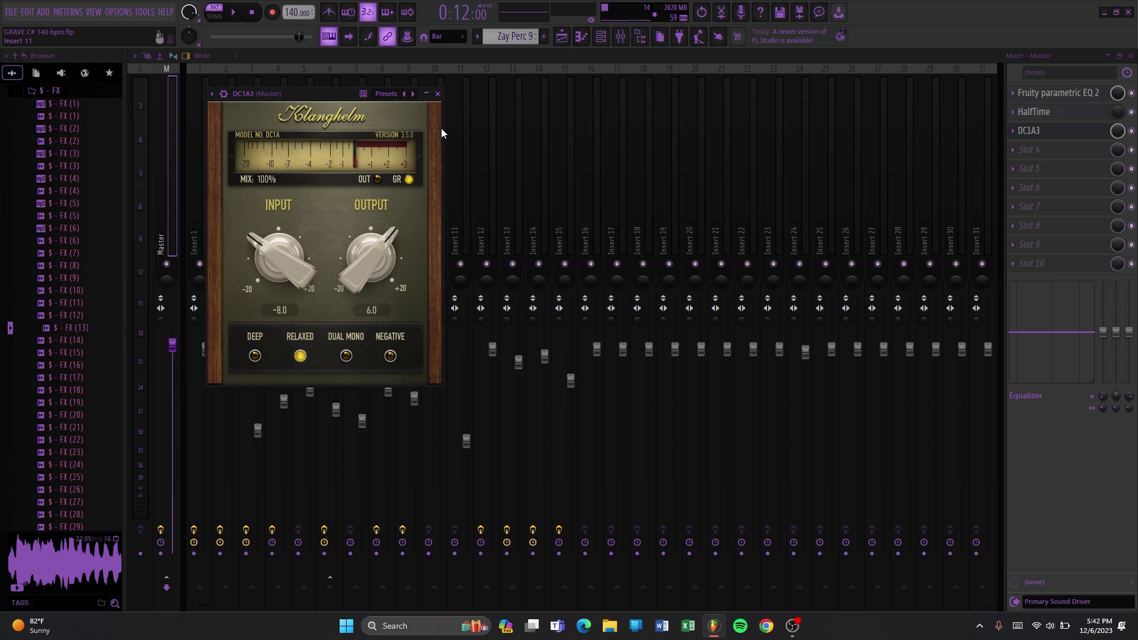
{"action": "left_click", "coordinate": [439, 95]}
Return to the playlist, close the TWIN TAG BU clip settings, and play the full arrangement in song mode from the start.
{"action": "key", "text": "F9"}
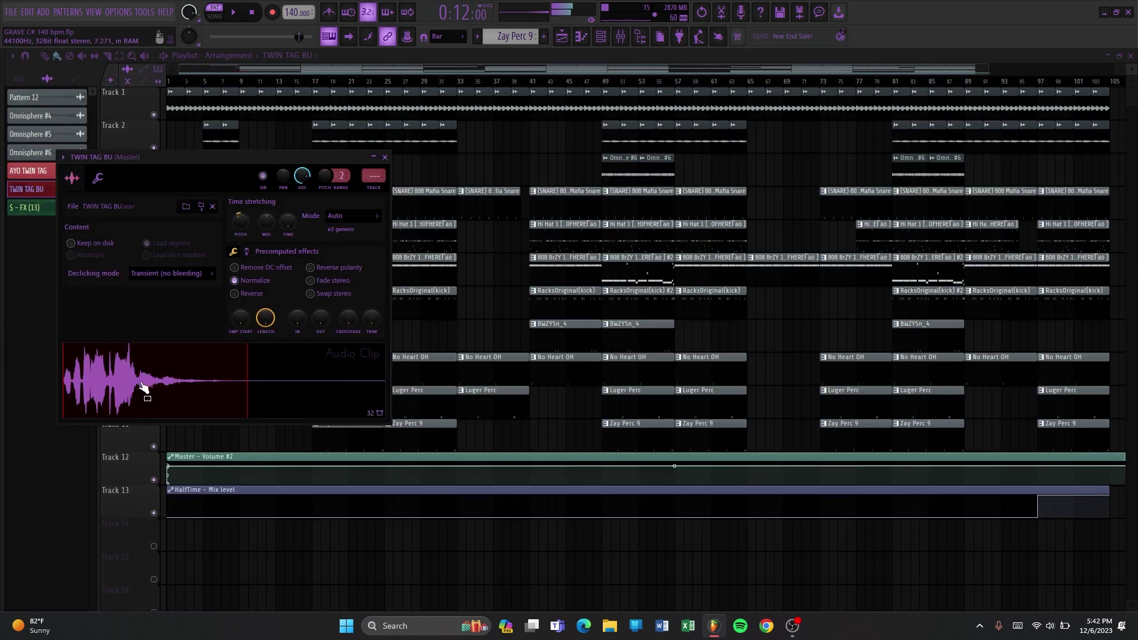
{"action": "left_click", "coordinate": [384, 158]}
{"action": "key", "text": "l"}
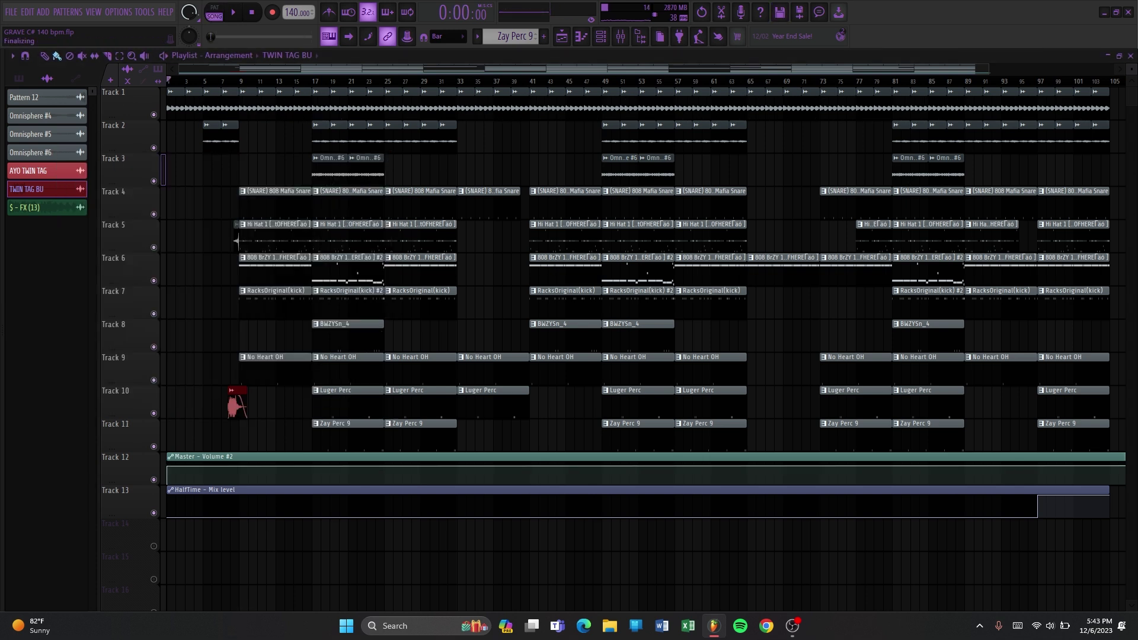
{"action": "key", "text": "space"}
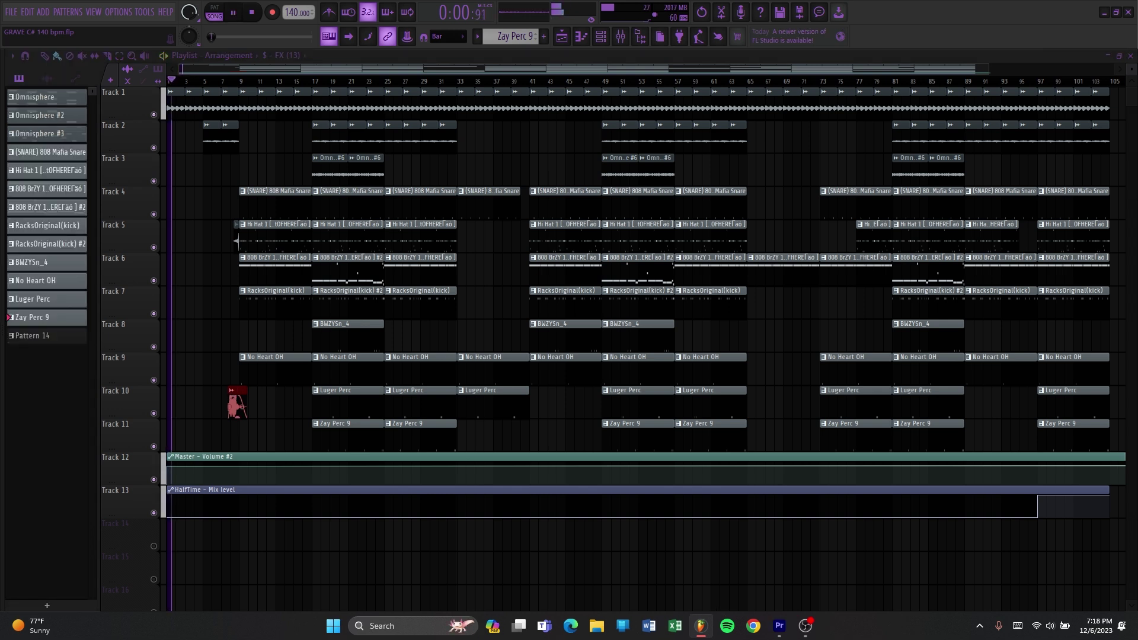